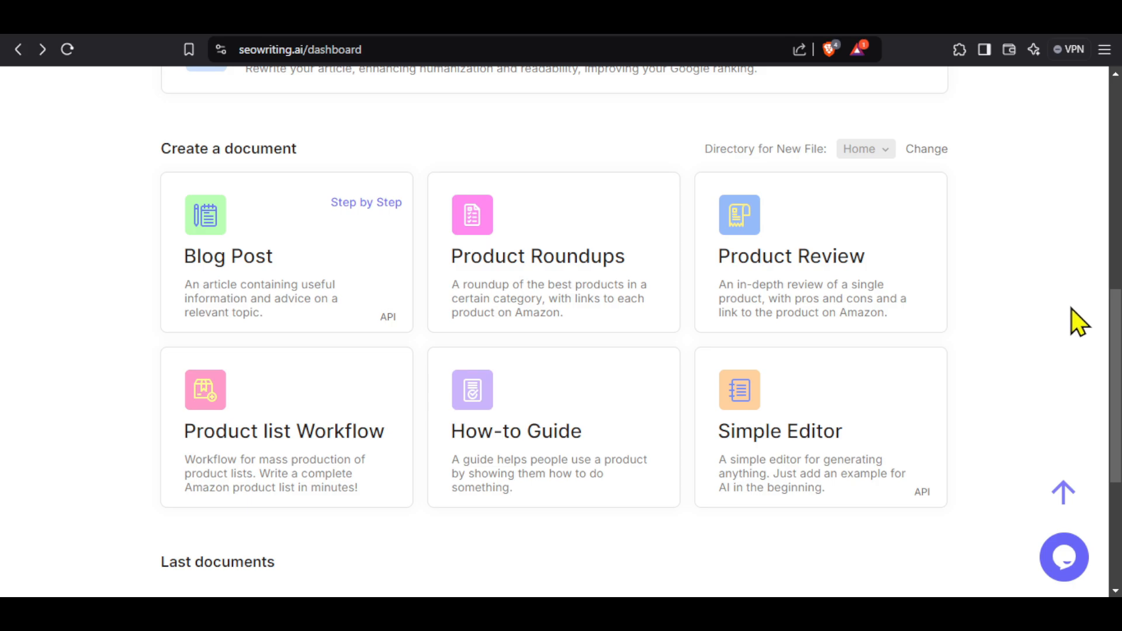
Step: Start a new Product Review document and enter "Budget Office Laptop under 50K" as the main keyword
click(819, 257)
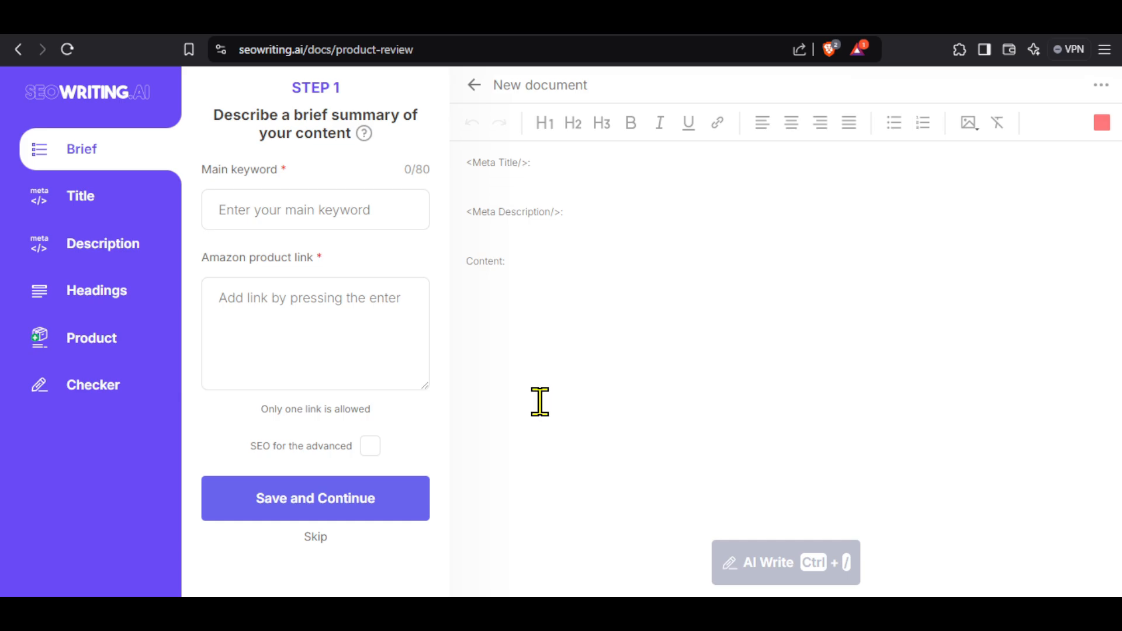
click(316, 211)
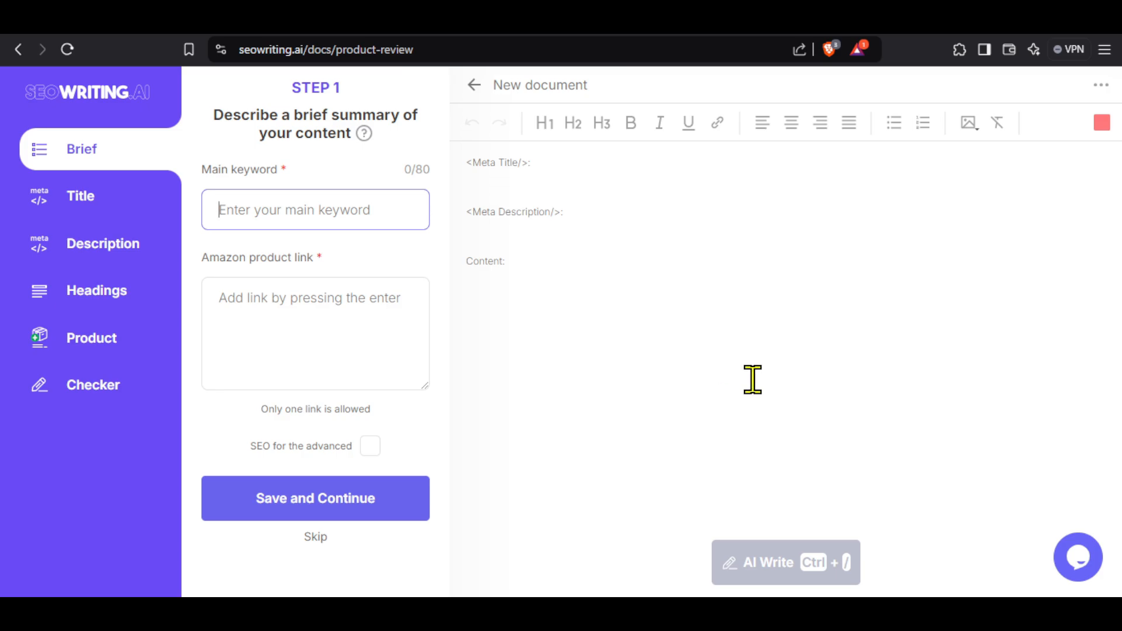
text(Budget Office Laptop)
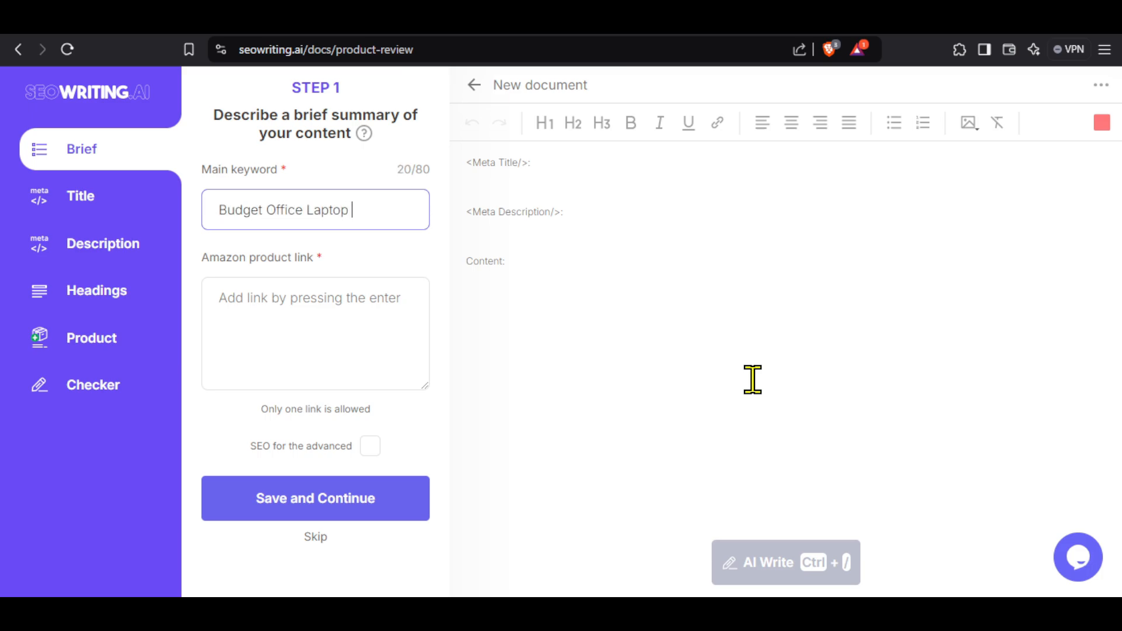
text( under 50K)
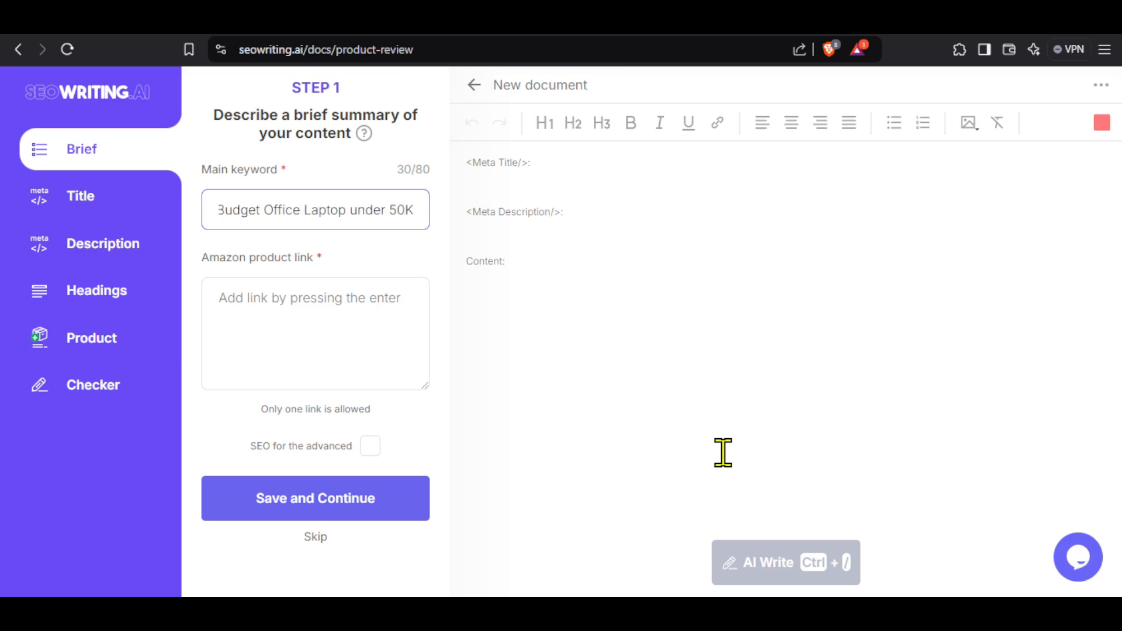
Step: Copy the ASUS Vivobook 15 X1502ZA-EJ523WS page address from the open Amazon page and add it as the Amazon product link
click(319, 331)
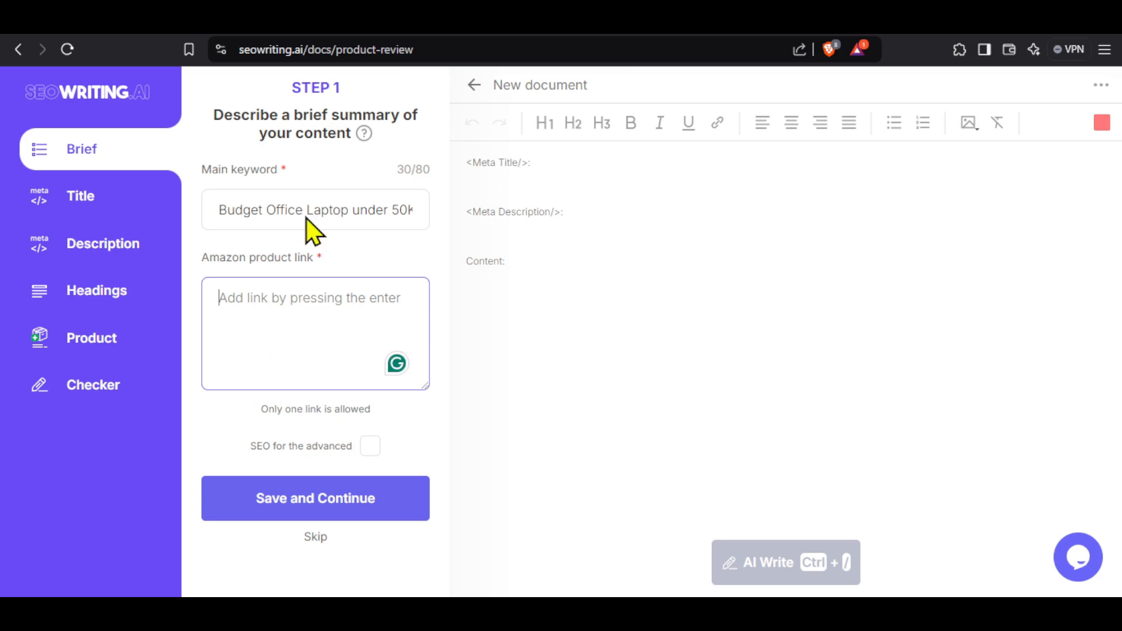
click(292, 30)
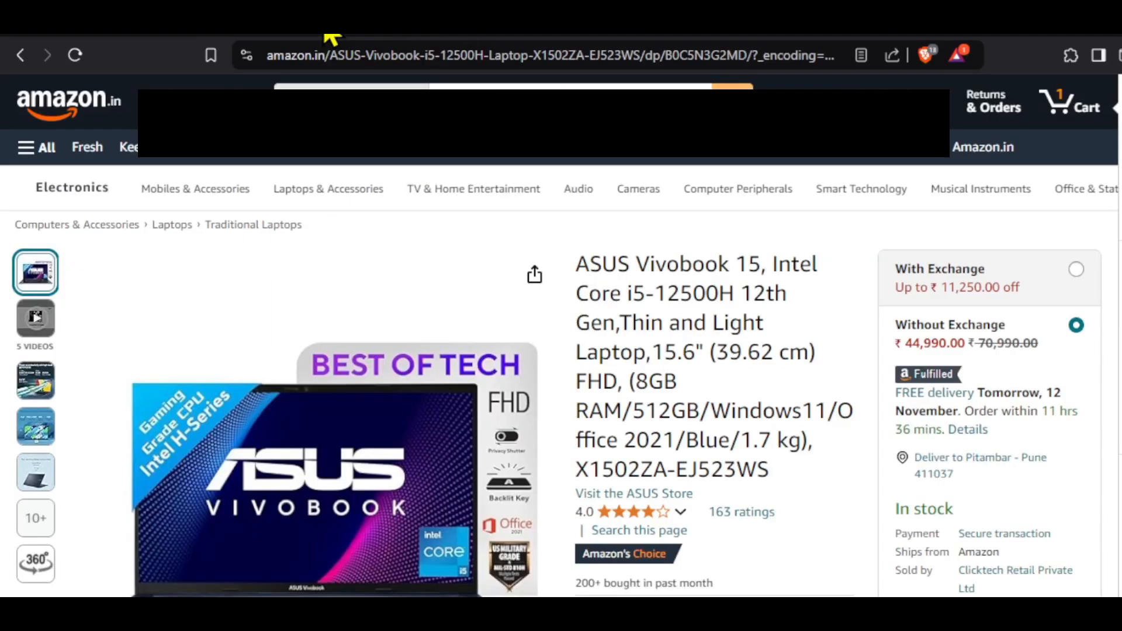
click(498, 51)
click(234, 31)
click(255, 308)
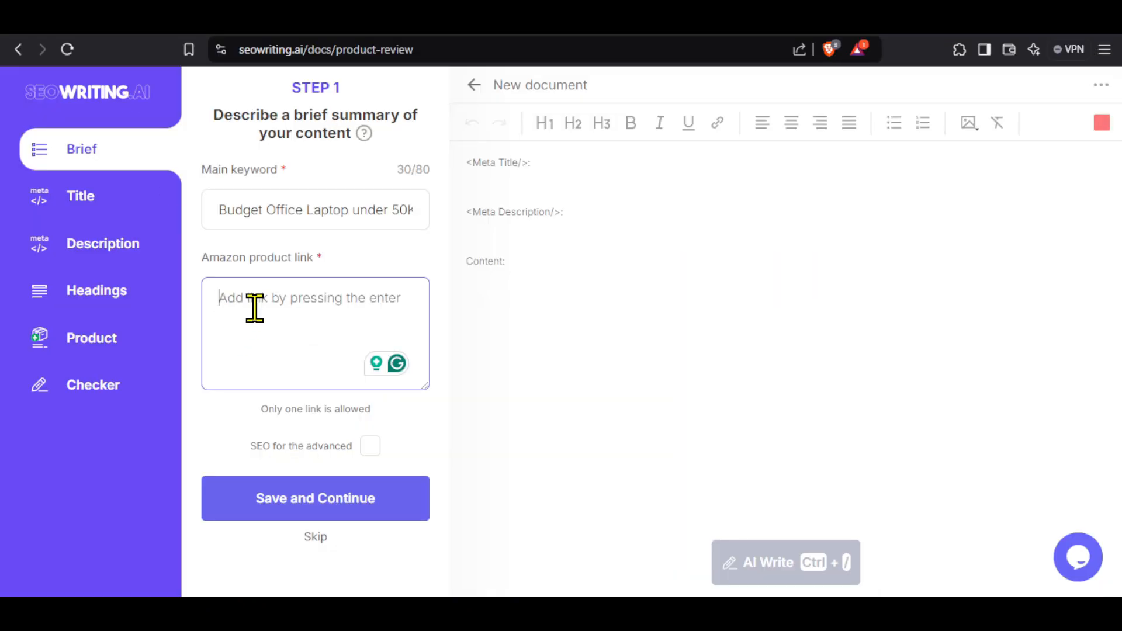
text(https://www.amazon.in/ASUS-Vivobook-i5-12500H-Laptop-X1502ZA-EJ523WS/dp/B0C5N3G2MD/?_encoding=UTF8&ref_=pd_hp_d_btf_ci_mcx_mr_hp_atf_m)
drag(260, 449, 394, 468)
click(395, 453)
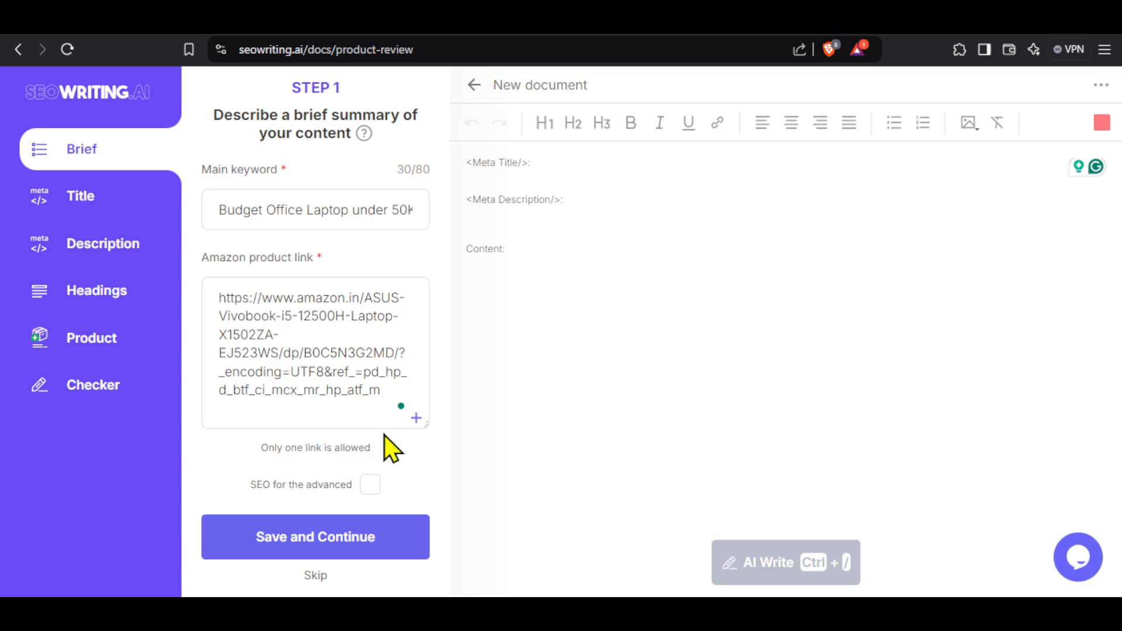
click(416, 418)
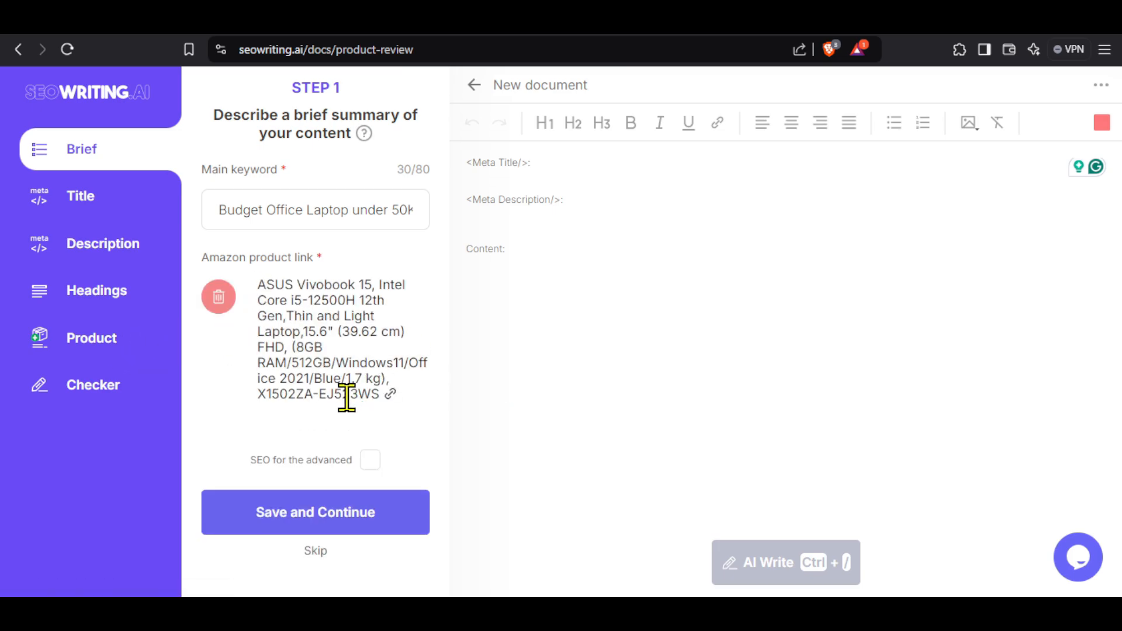
Step: Reveal the advanced SEO options, review the additional keywords, word count, headings, paragraphs and images fields, and hide them again
click(369, 462)
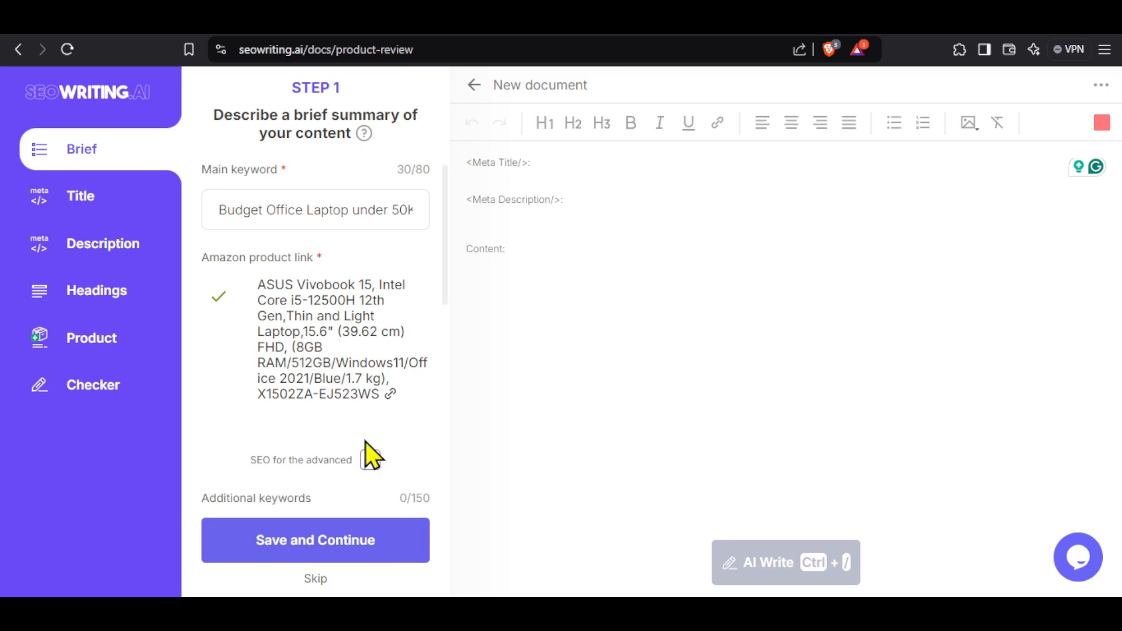
scroll(368, 453, down, 3)
scroll(310, 394, down, 1)
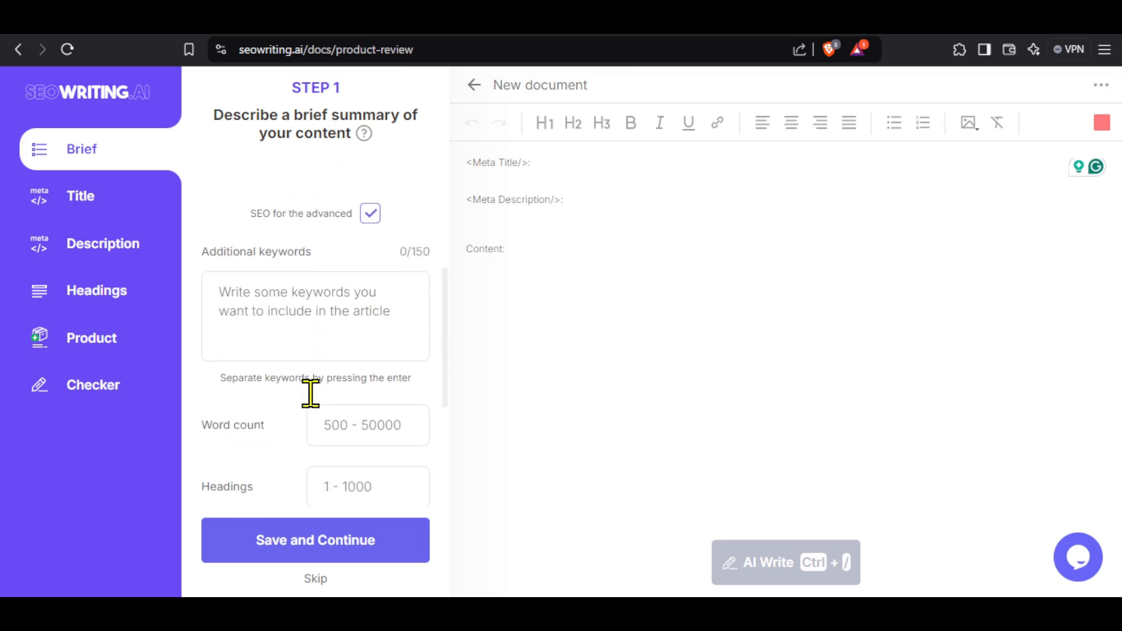
scroll(310, 395, down, 1)
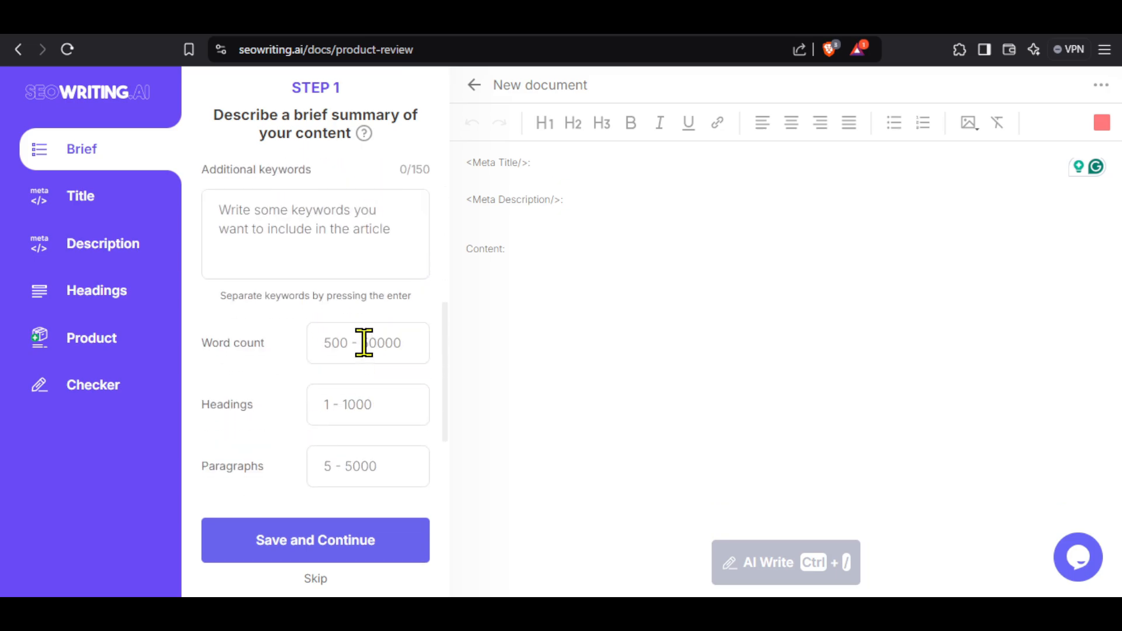
scroll(363, 342, down, 1)
scroll(363, 342, down, 1)
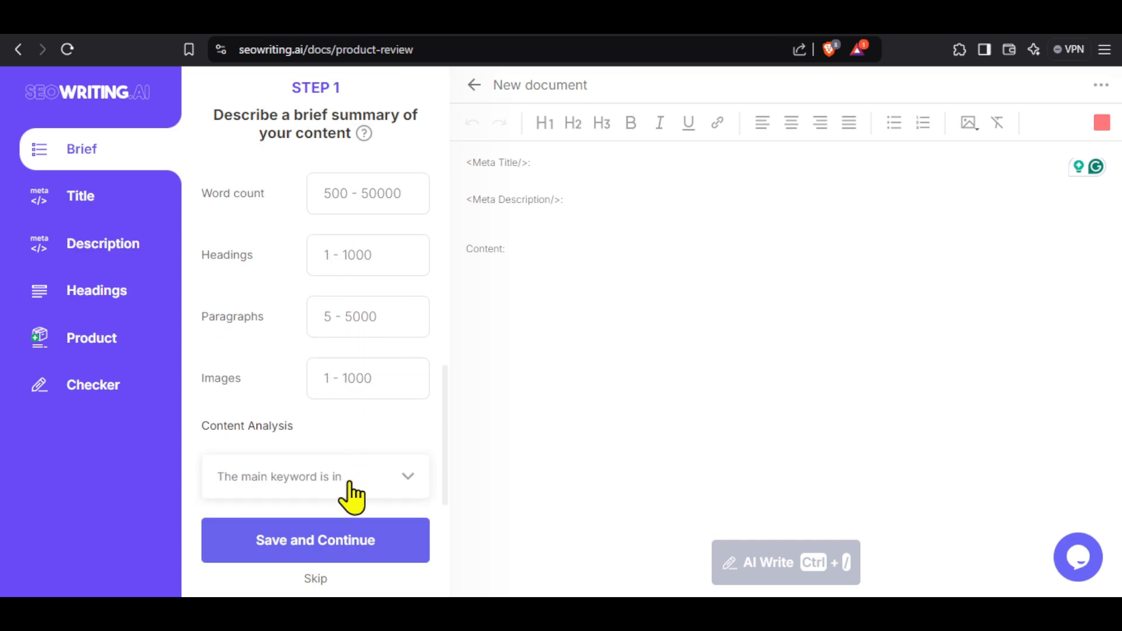
scroll(376, 371, up, 4)
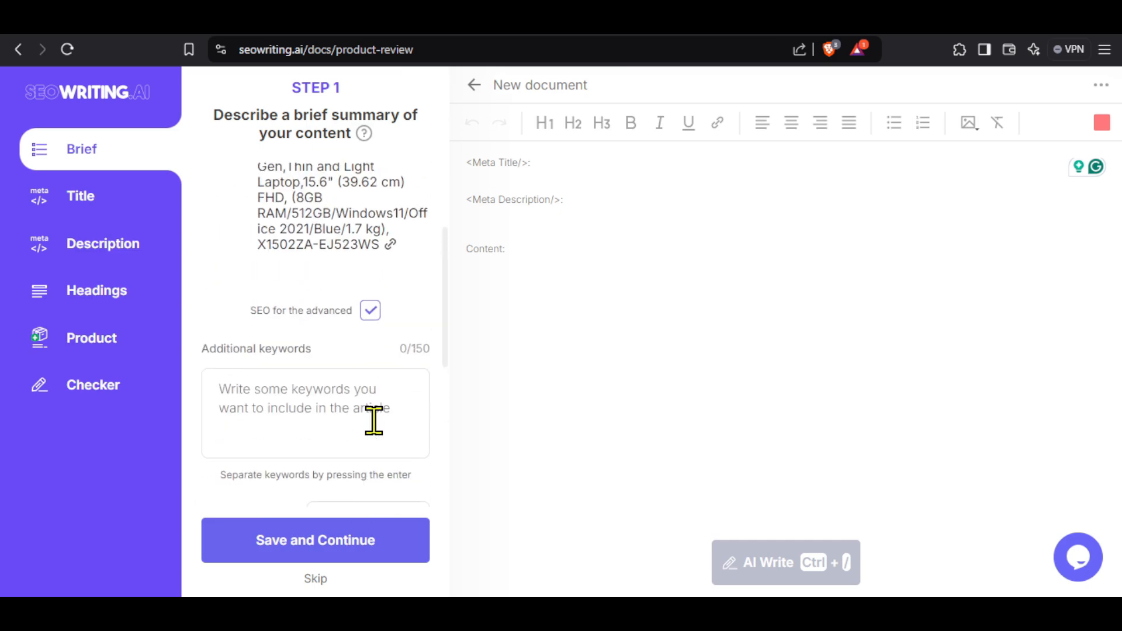
click(370, 310)
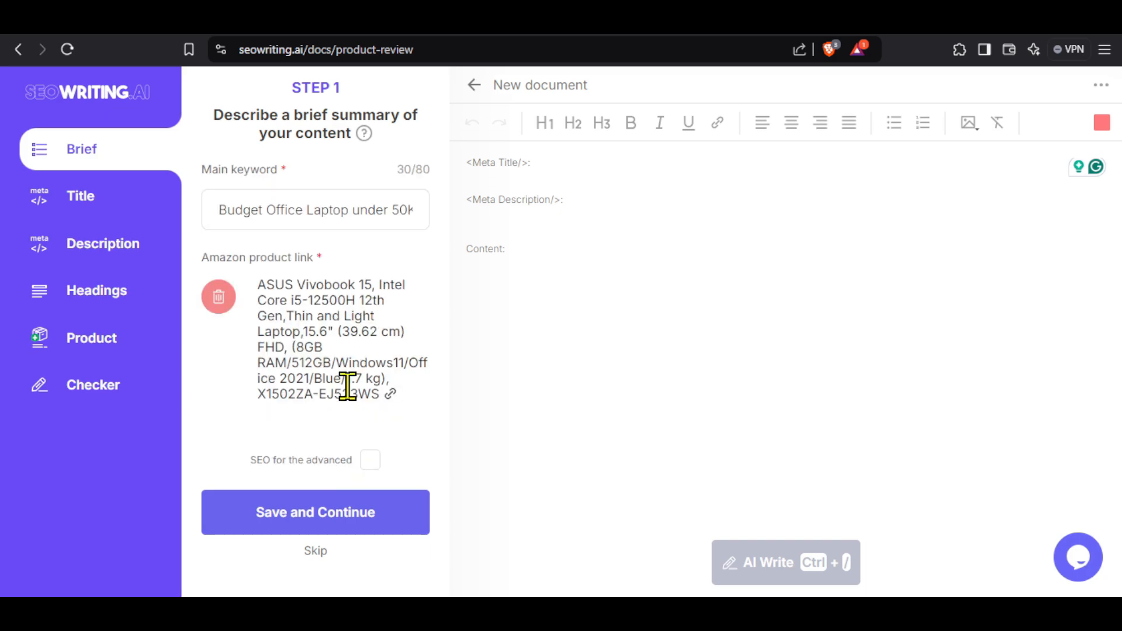
Step: Save the brief, generate titles, and use "Budget Office Laptop Under 50k Efficient Multitasking. Review" as the meta title
click(320, 514)
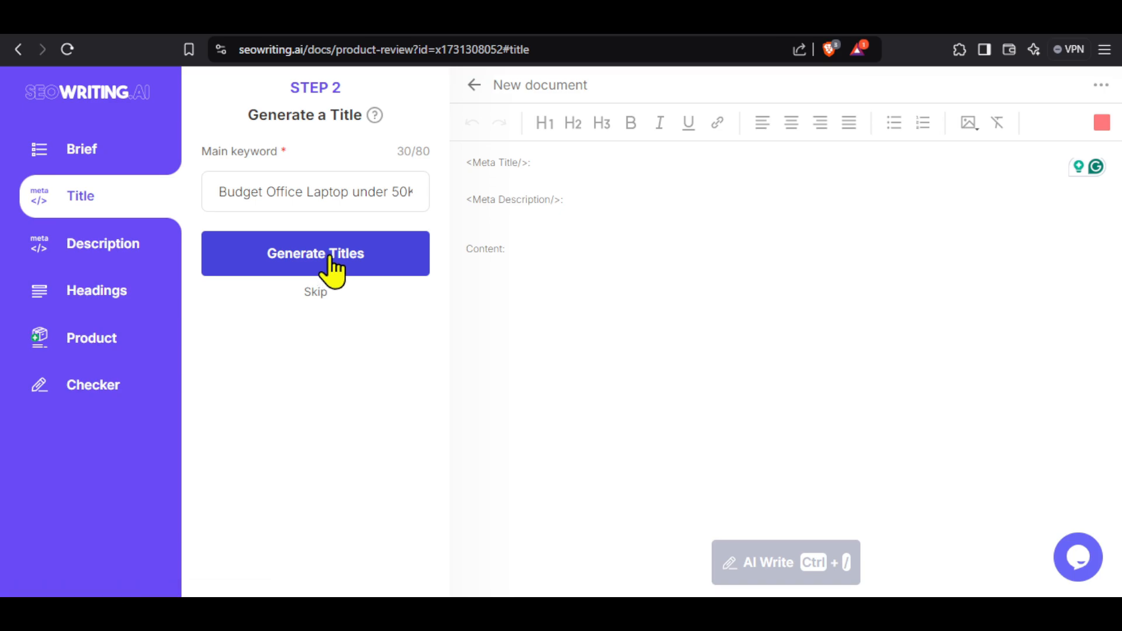
click(501, 163)
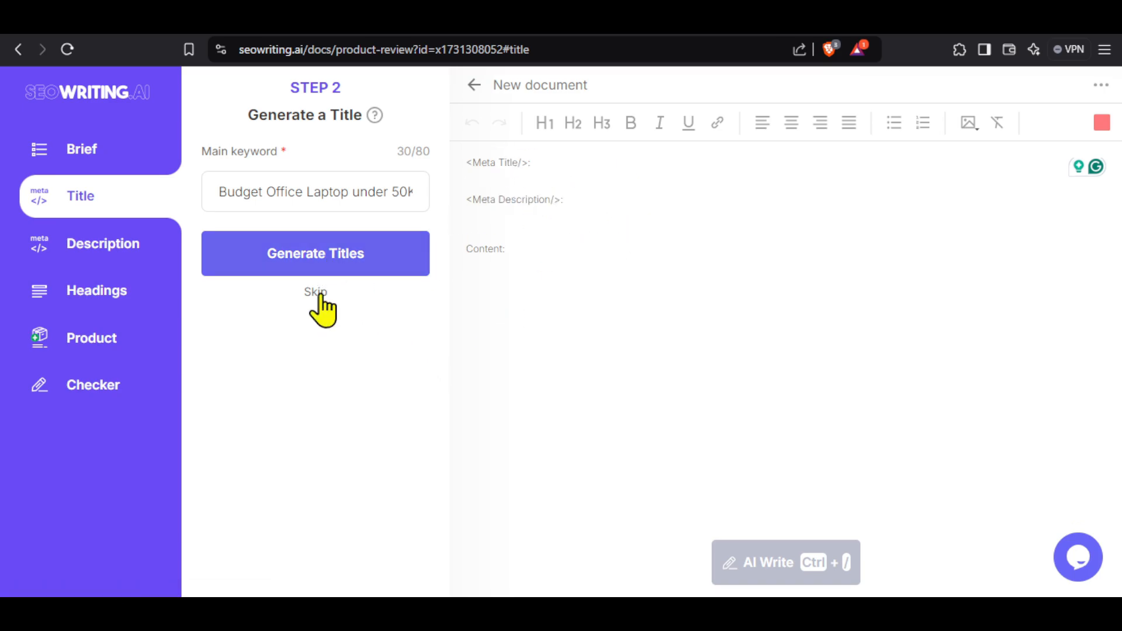
click(342, 257)
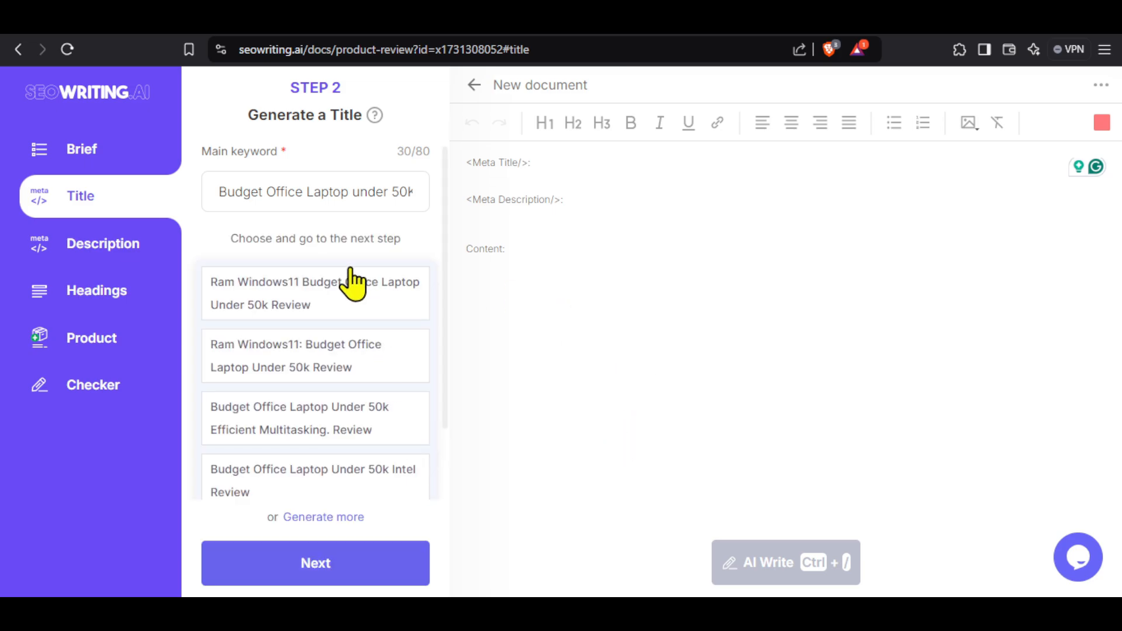
scroll(380, 328, down, 2)
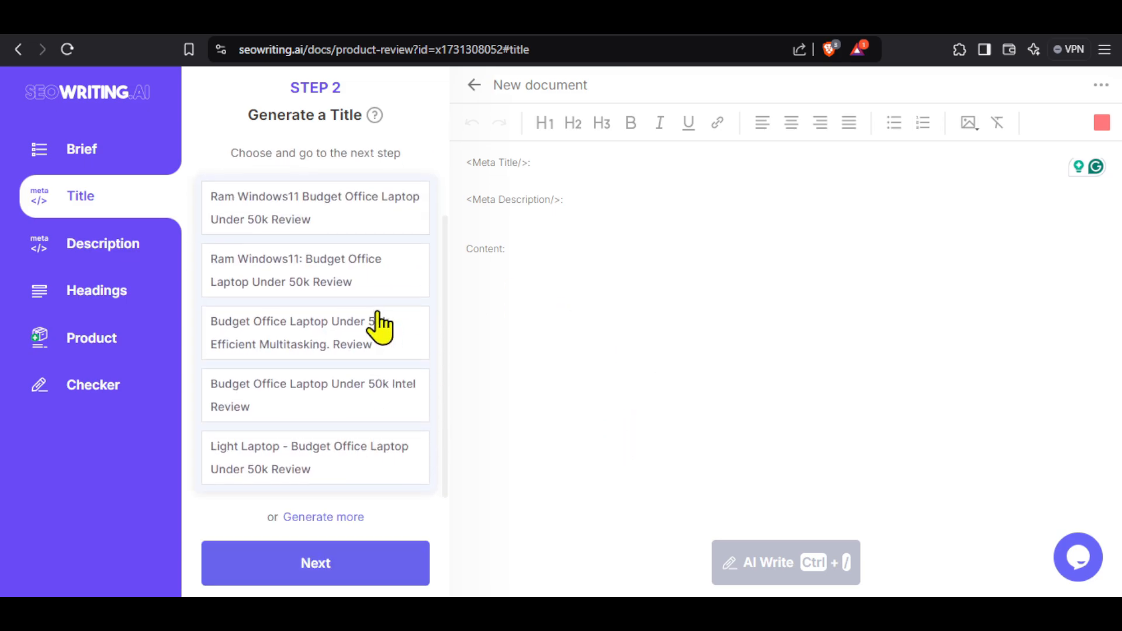
click(346, 334)
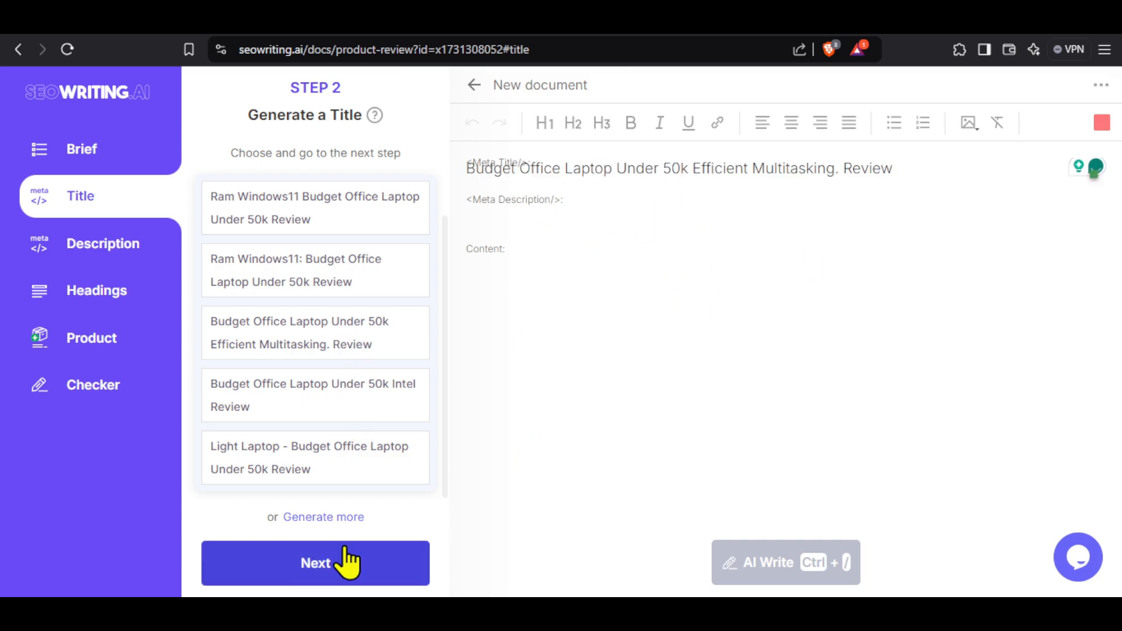
click(316, 562)
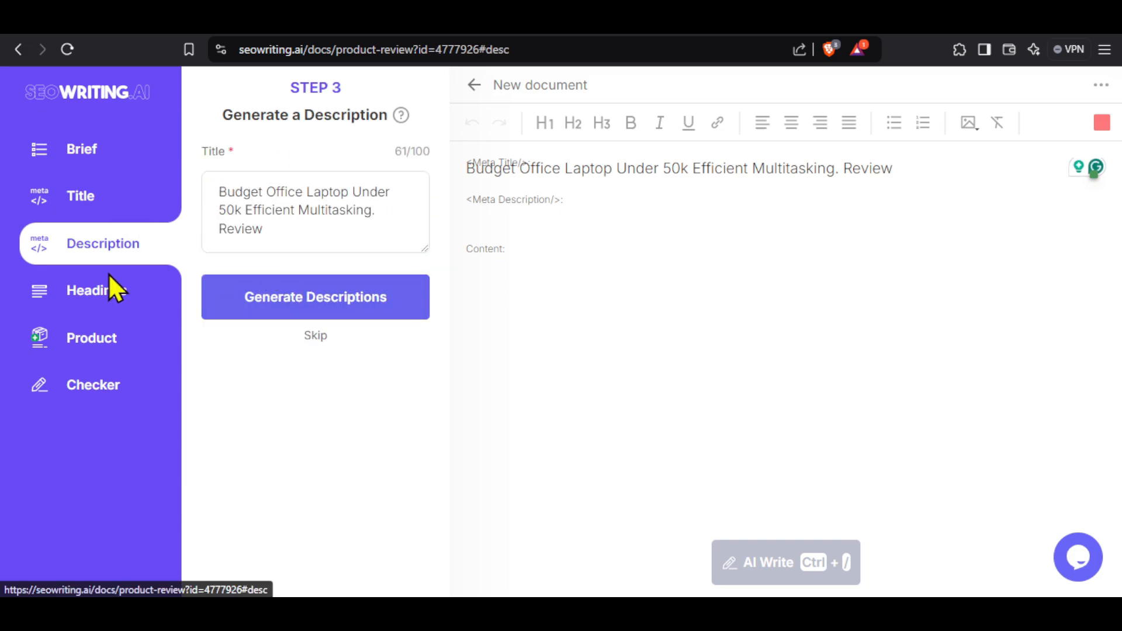
Step: Generate meta descriptions, choose the one starting "Get an efficient multitasking experience" and ending "under 50K INR in India", and continue to Headings
click(313, 298)
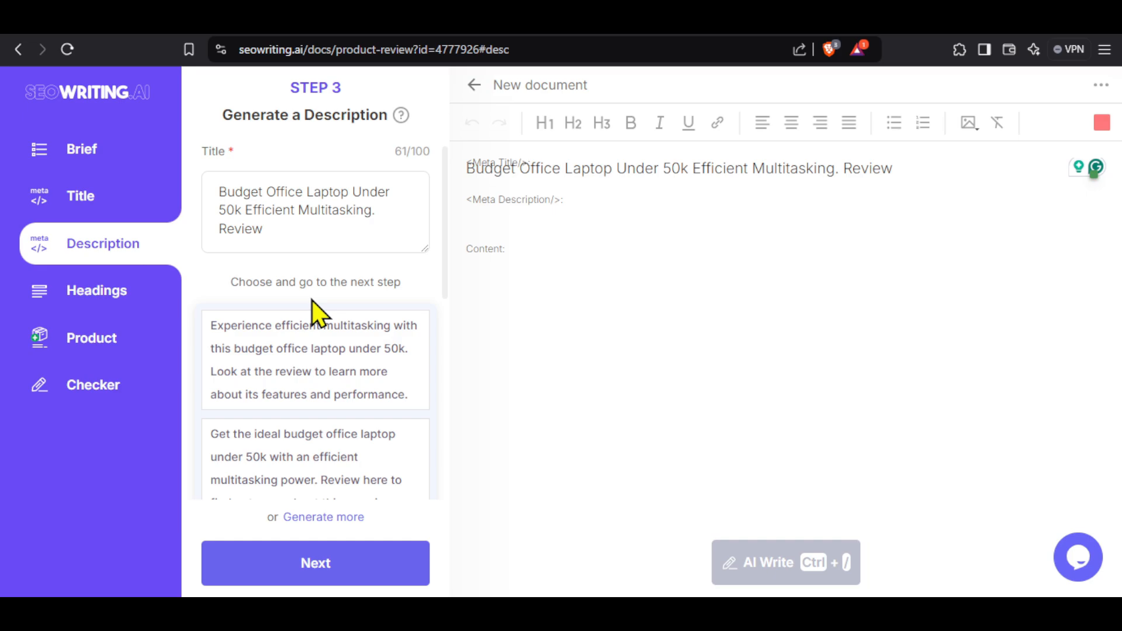
scroll(303, 374, down, 7)
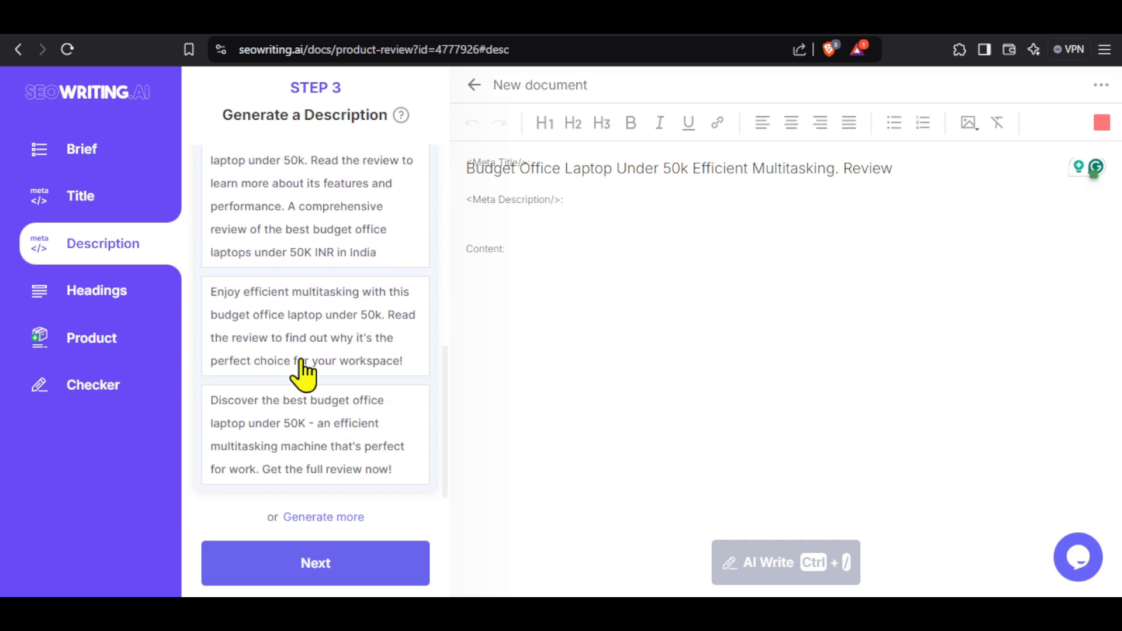
scroll(339, 382, up, 1)
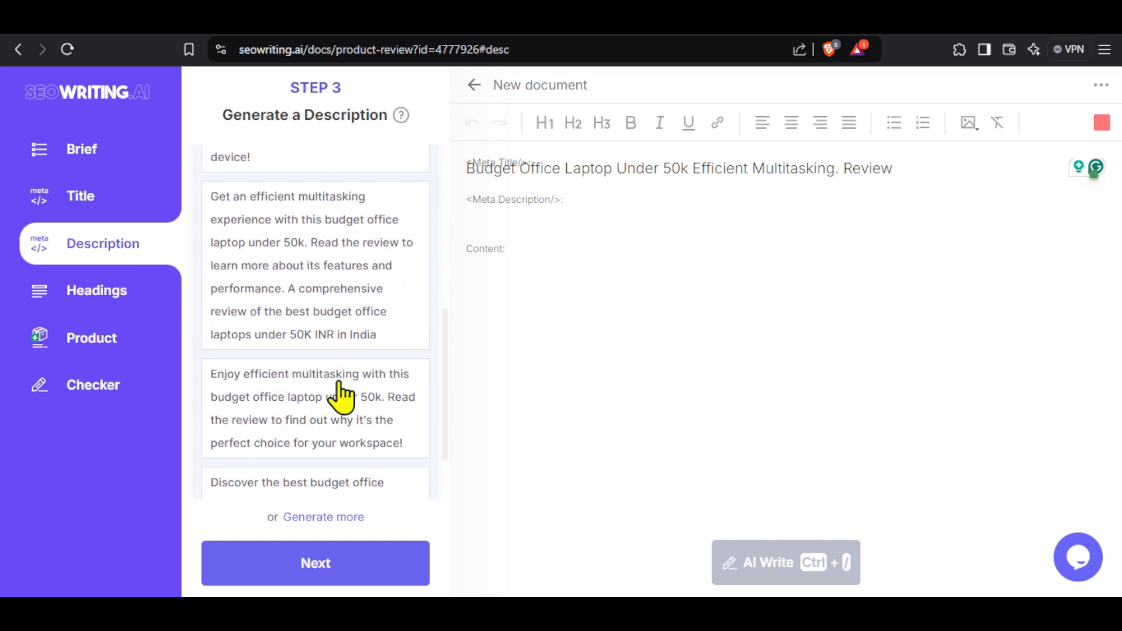
scroll(341, 393, up, 1)
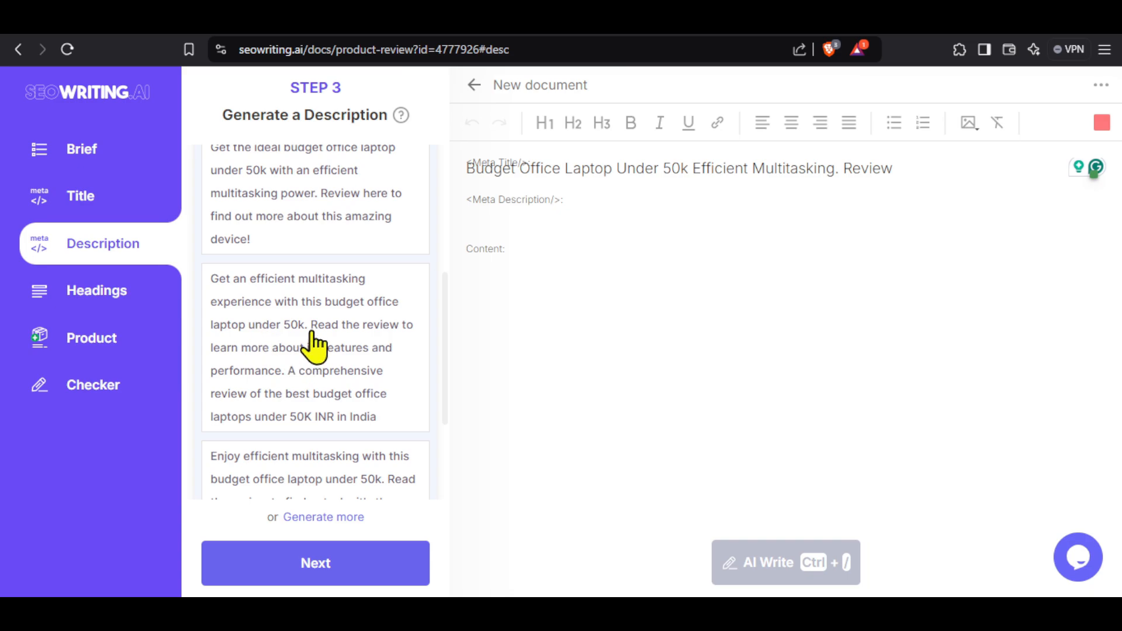
click(314, 333)
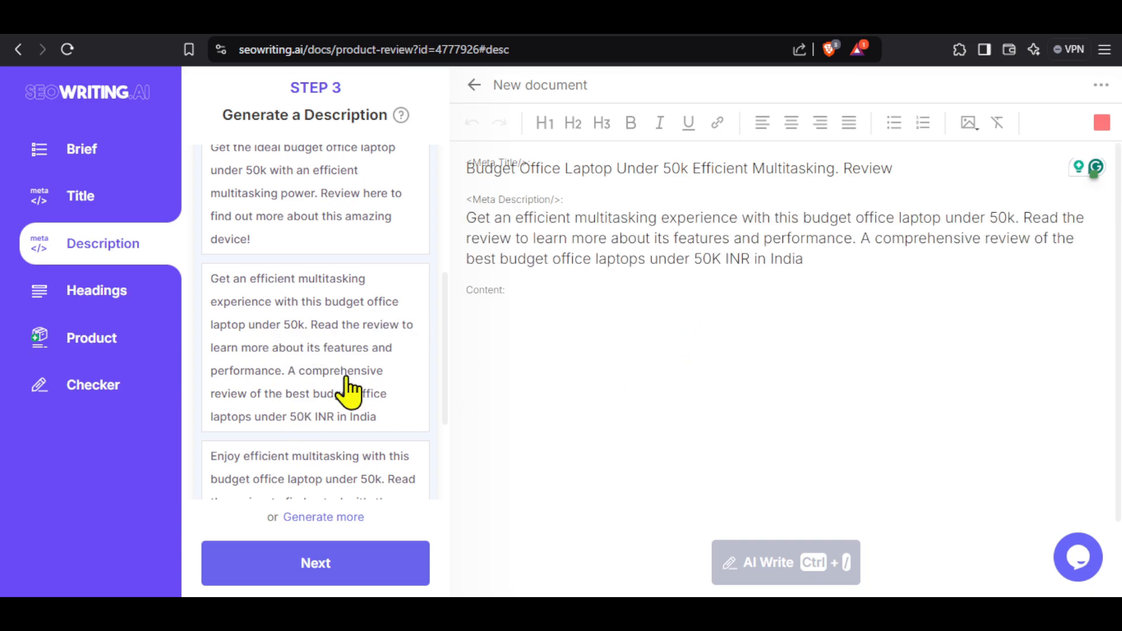
scroll(350, 388, down, 2)
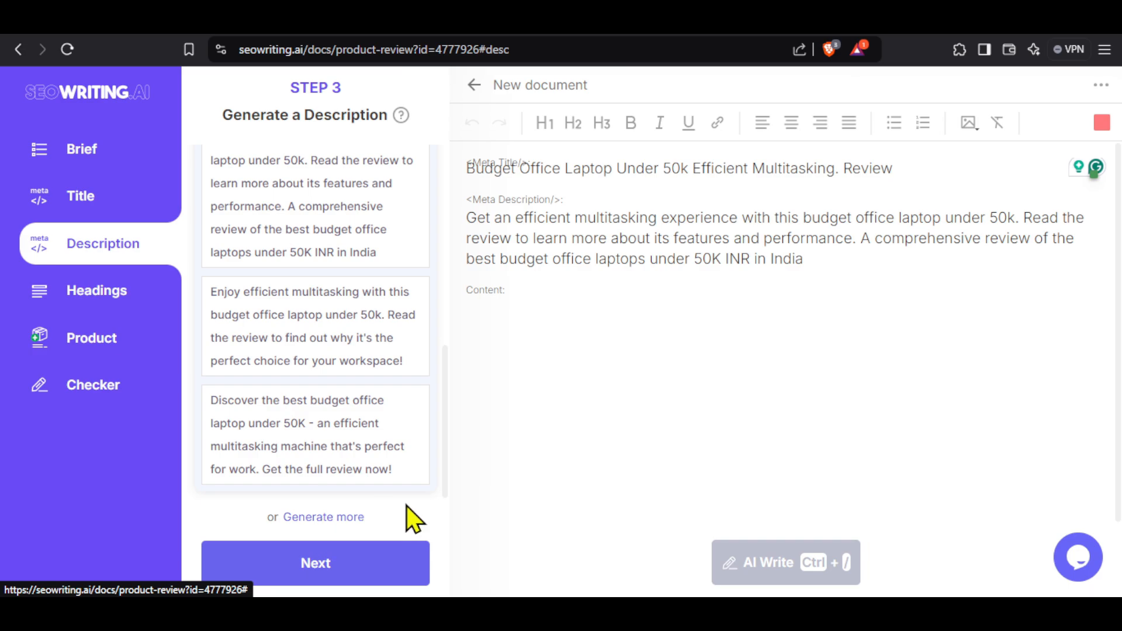
click(303, 563)
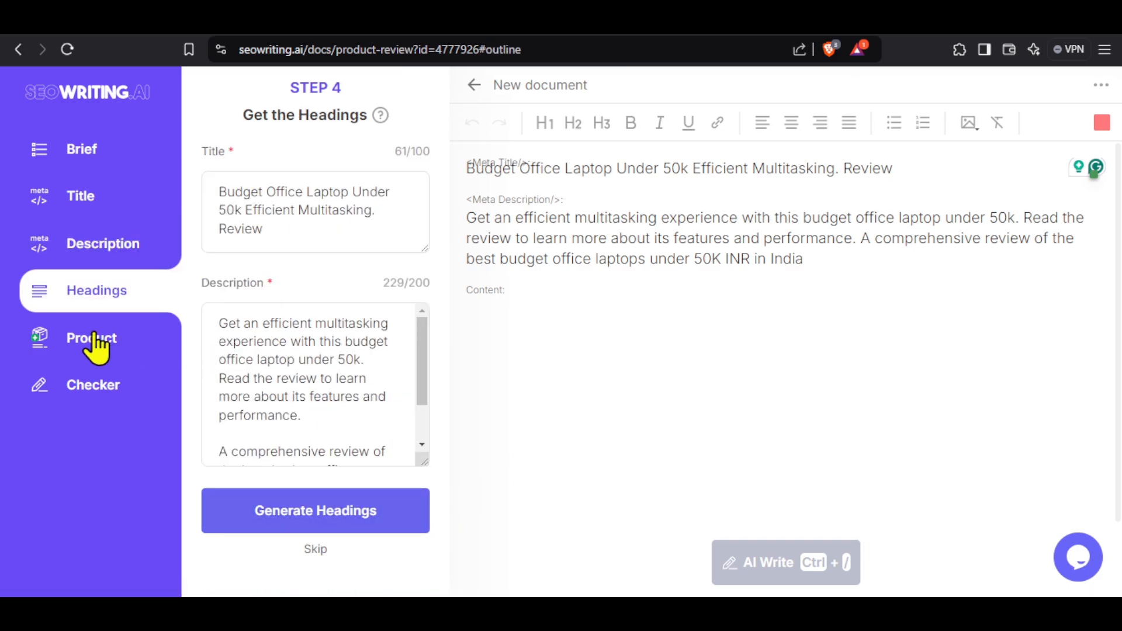
Step: Remove "Read the review to learn more about its features and performance." from the description and generate the article headings
scroll(340, 335, down, 2)
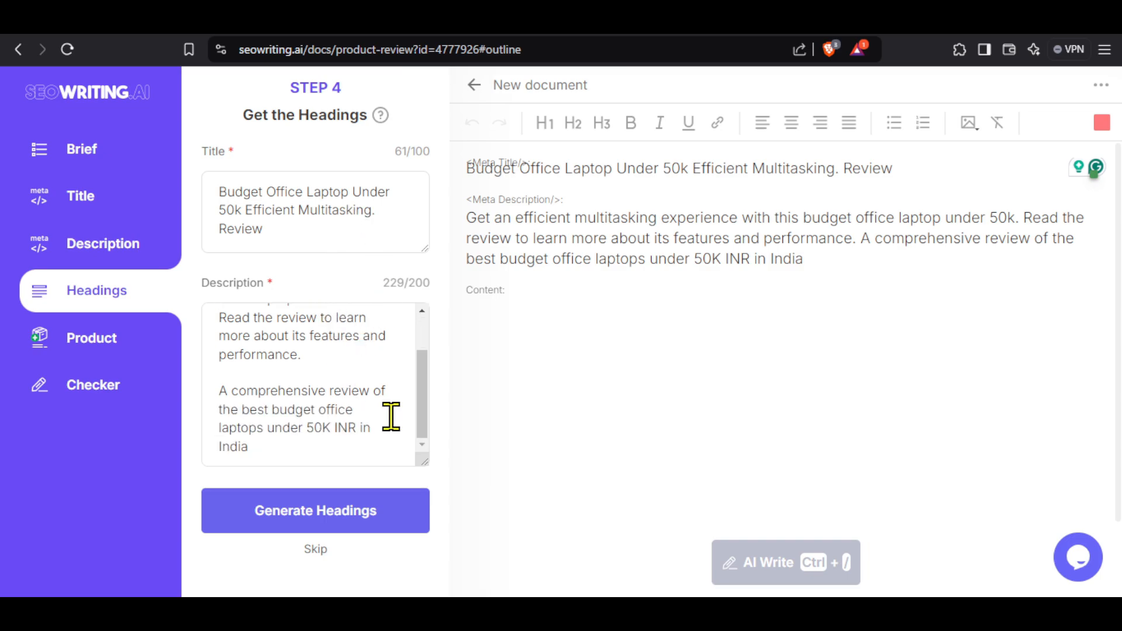
click(325, 523)
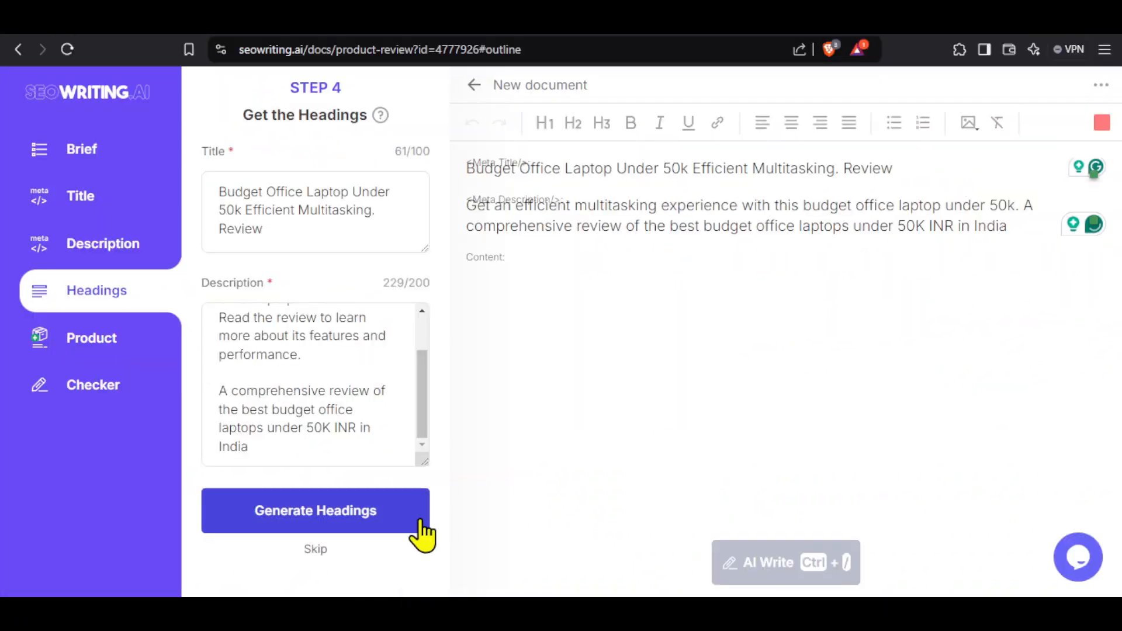
scroll(228, 524, up, 2)
drag(76, 481, 232, 542)
key(BackSpace)
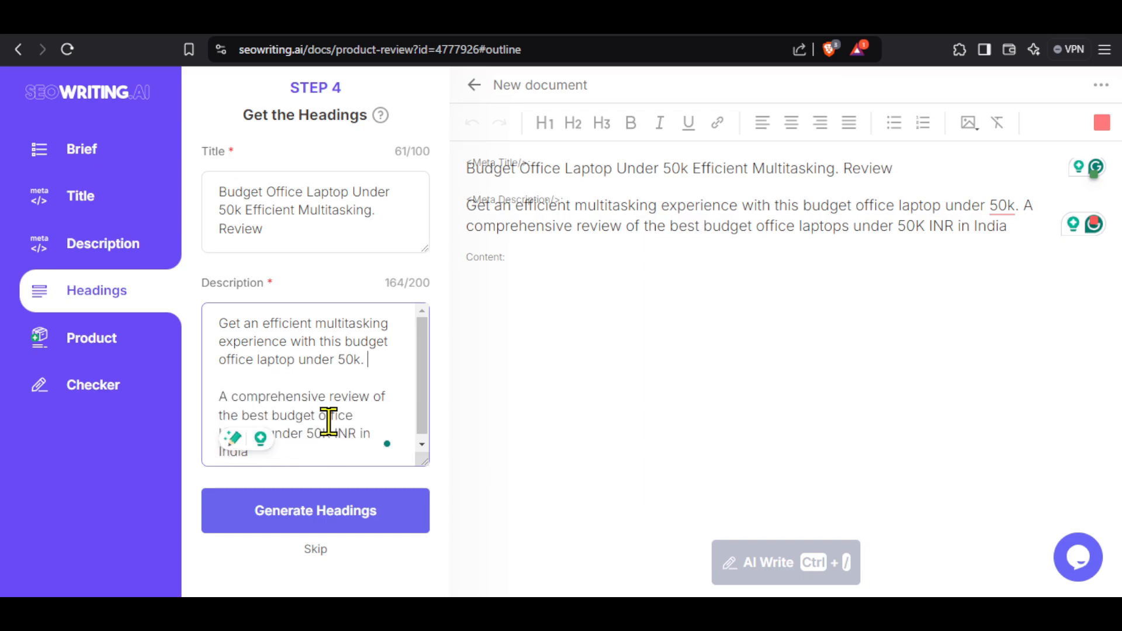
click(340, 518)
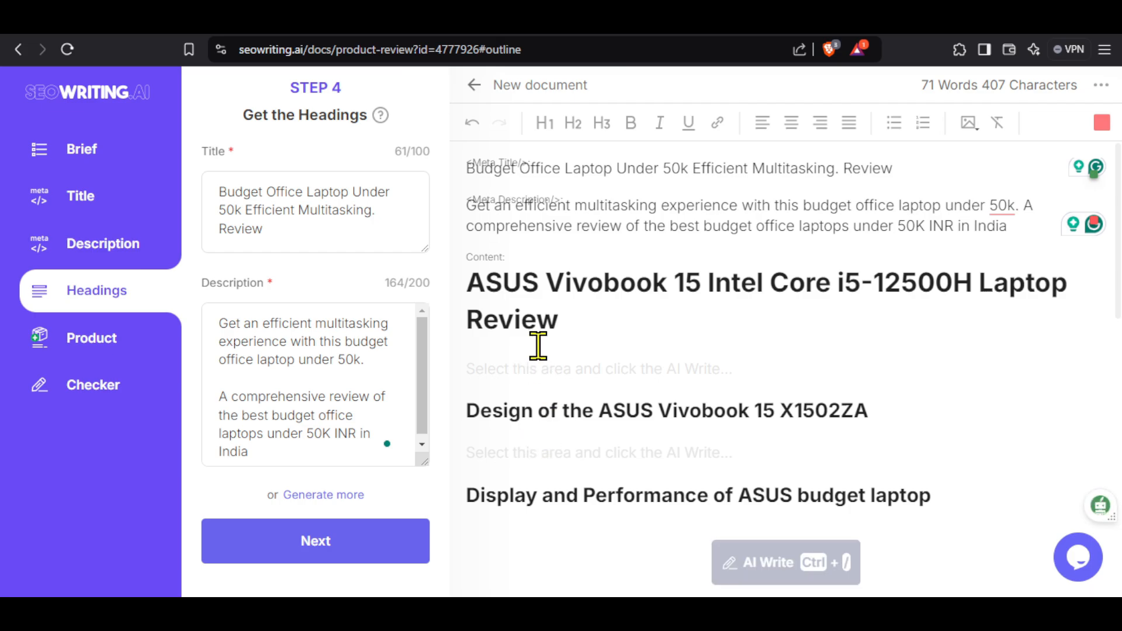
Step: Review the generated headings in the article content, checking their H1 and H2 levels
click(485, 282)
click(509, 410)
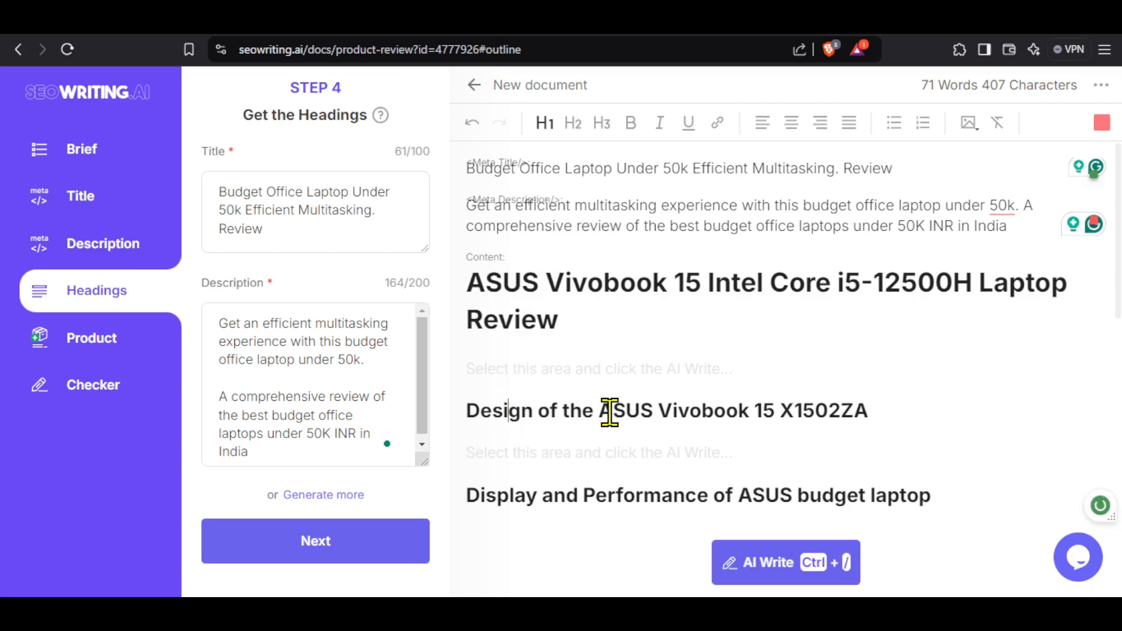
scroll(608, 409, down, 3)
scroll(571, 403, down, 5)
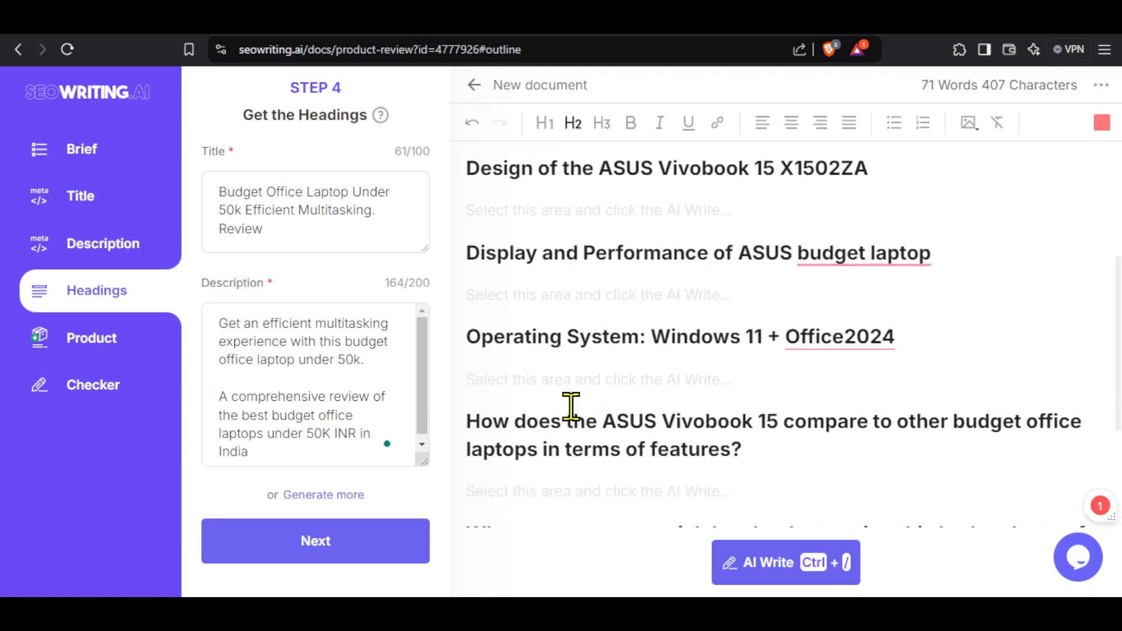
scroll(571, 403, up, 8)
click(559, 358)
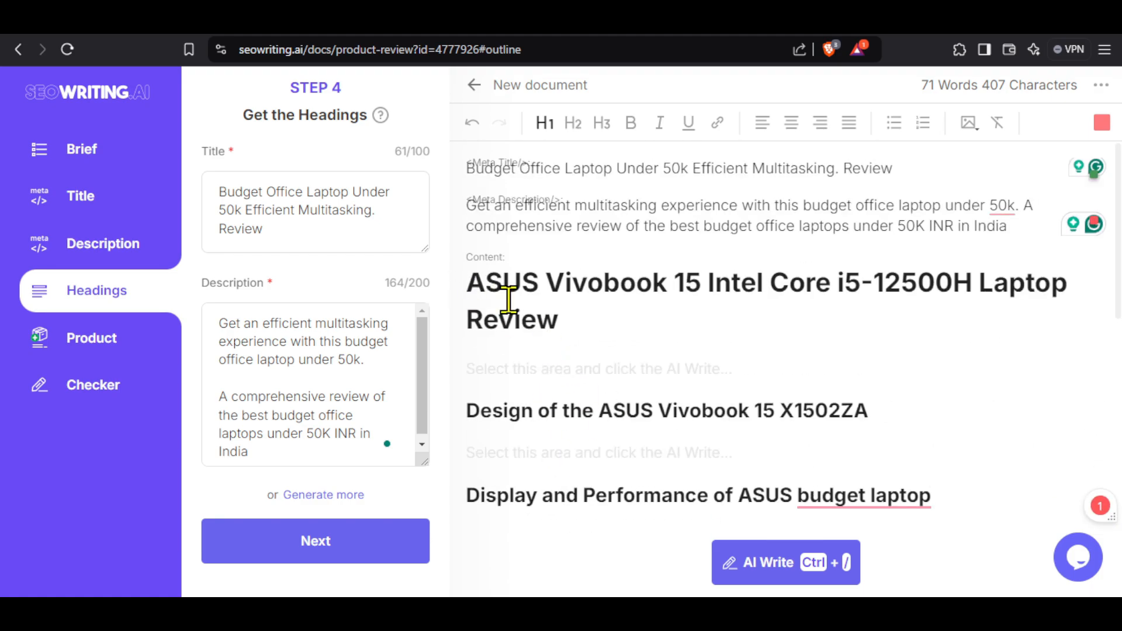
Step: Generate the introduction under the ASUS Vivobook 15 H1 heading with AI Write
click(538, 369)
click(774, 563)
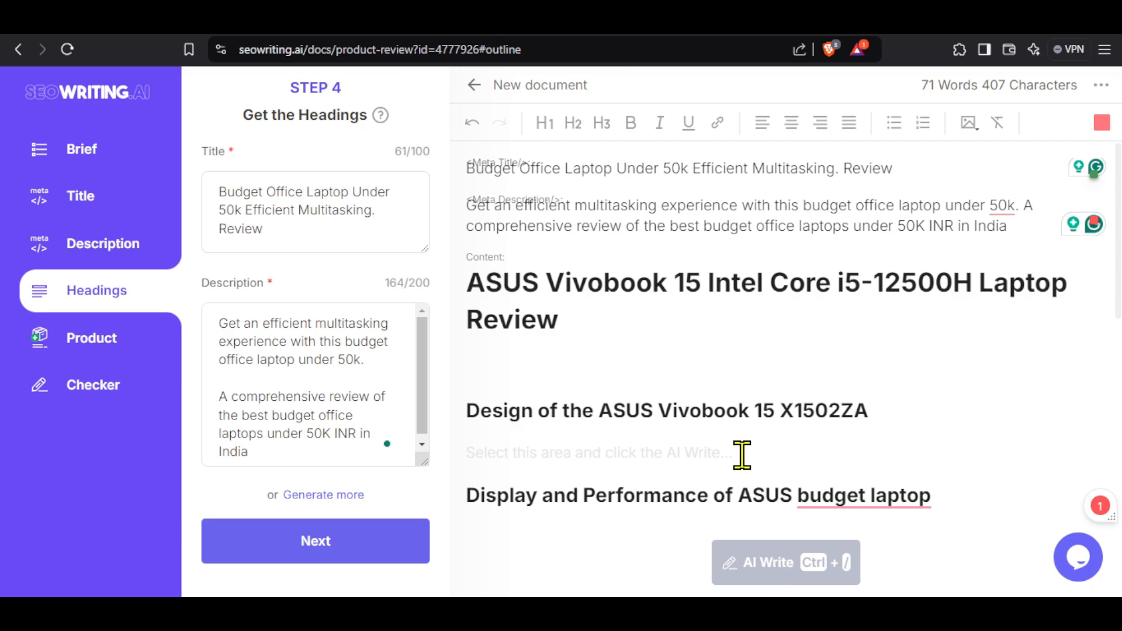
click(604, 374)
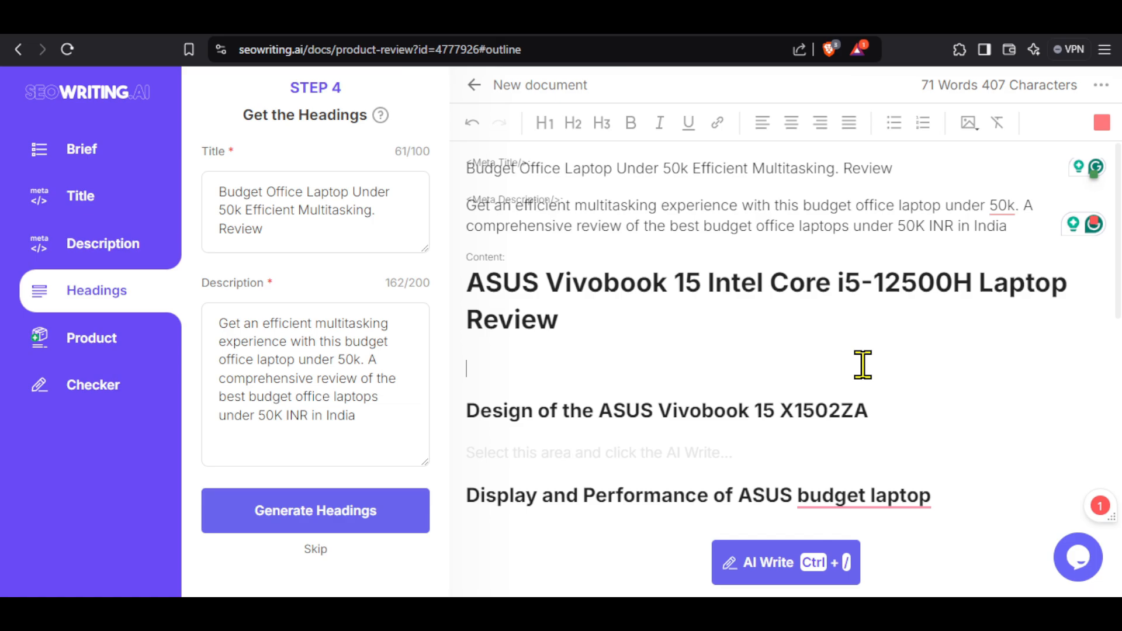
key(ctrl+slash)
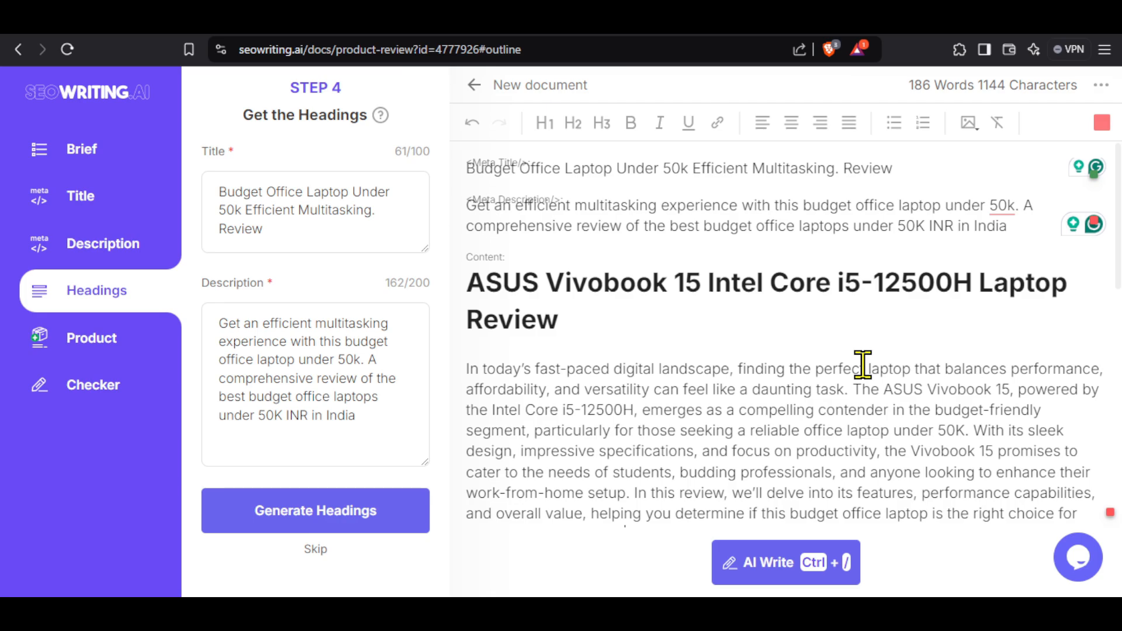
Step: Generate the text of the "Design of the ASUS Vivobook 15 X1502ZA" section with AI Write
scroll(646, 286, down, 3)
scroll(651, 353, down, 2)
click(672, 356)
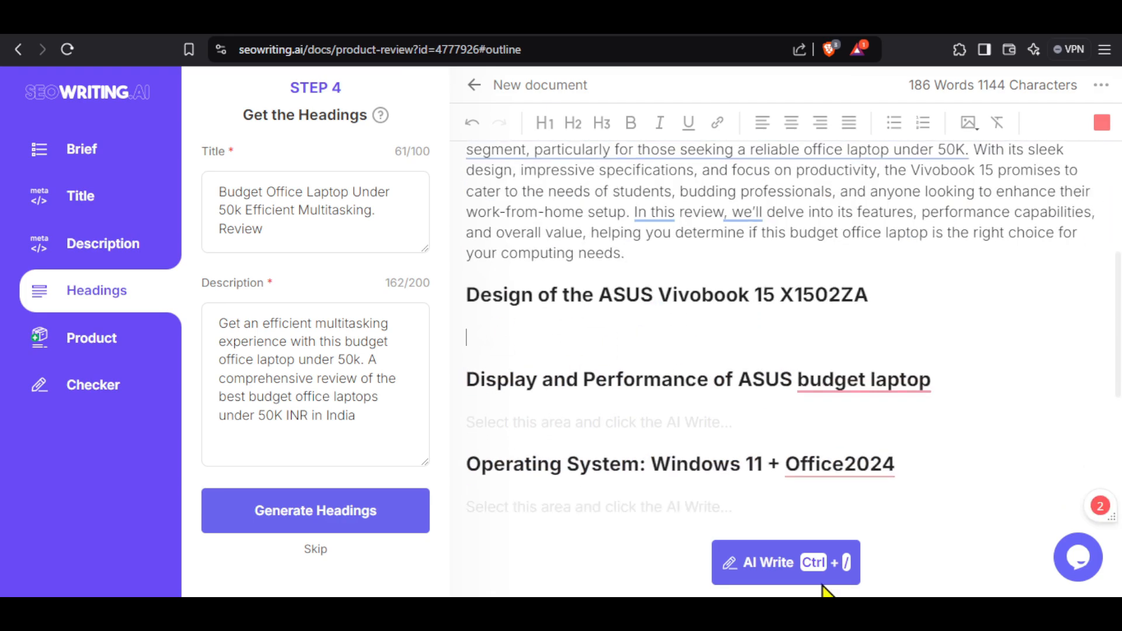
key(ctrl+slash)
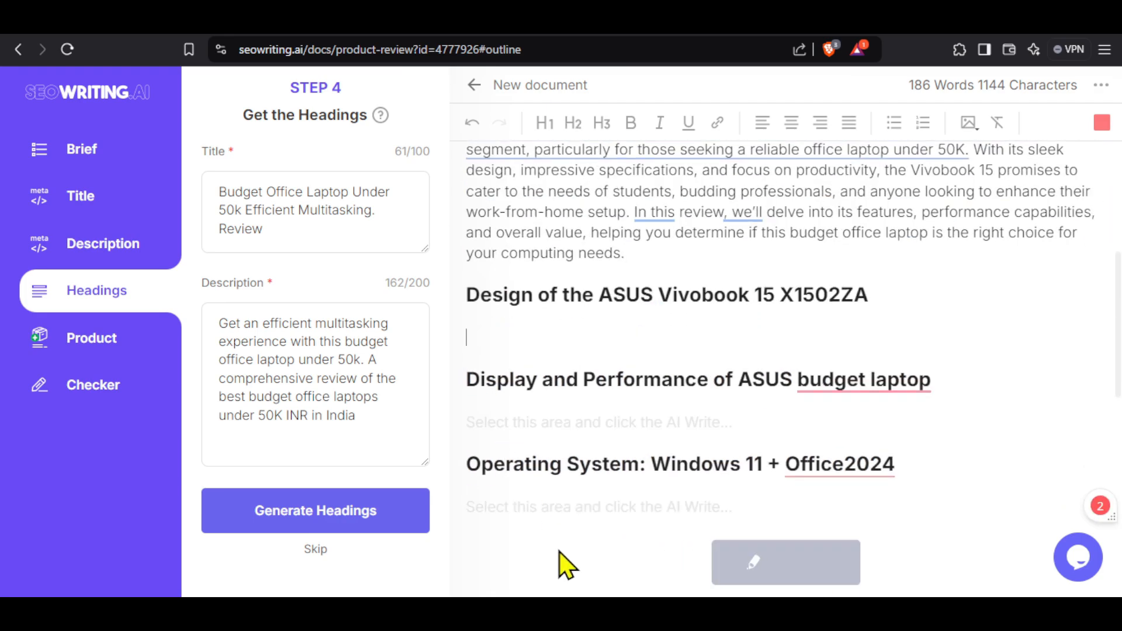
scroll(561, 566, down, 8)
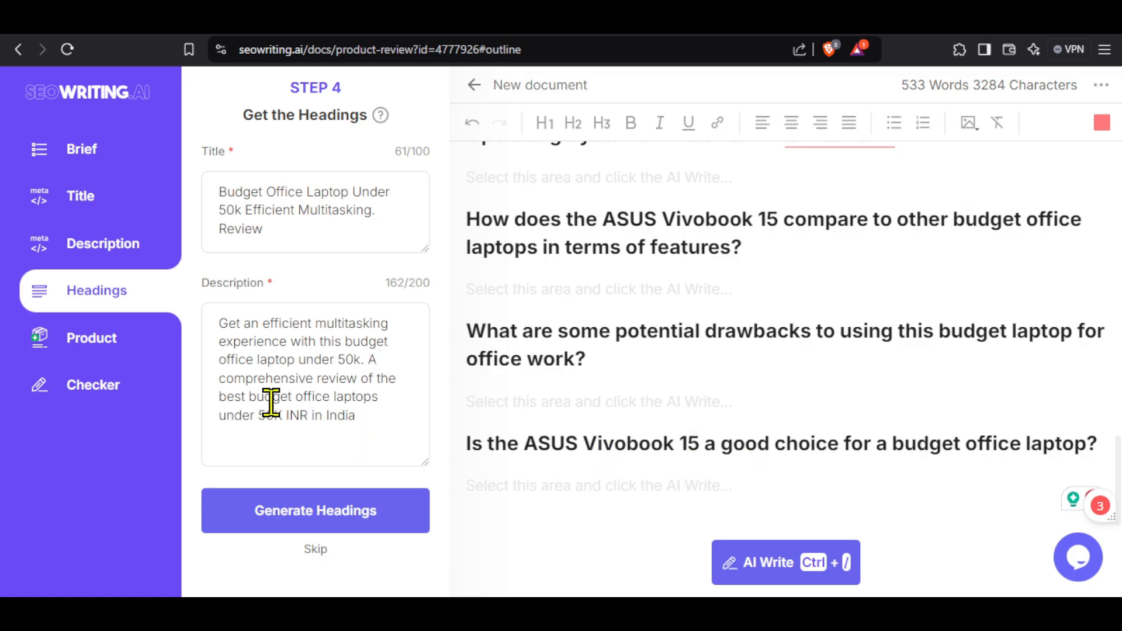
Step: Add the product with Image, Verdict, Pros, Cons, Specifications and Button blocks, leaving the Amazon affiliate tracking ID empty
click(92, 345)
drag(202, 152, 382, 173)
click(315, 190)
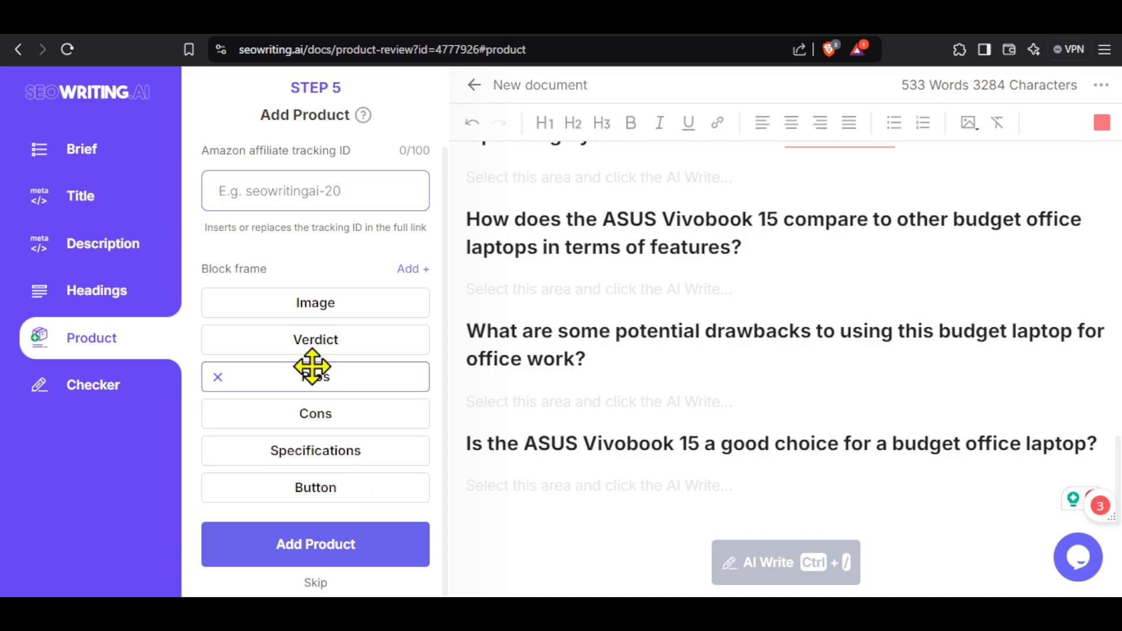
click(314, 302)
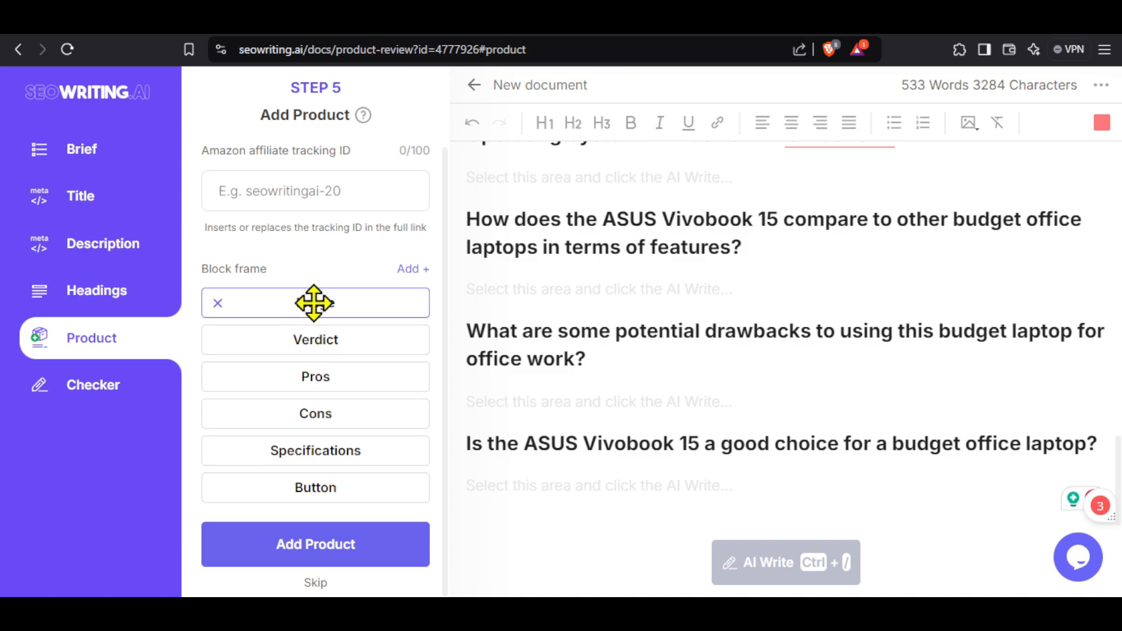
click(331, 550)
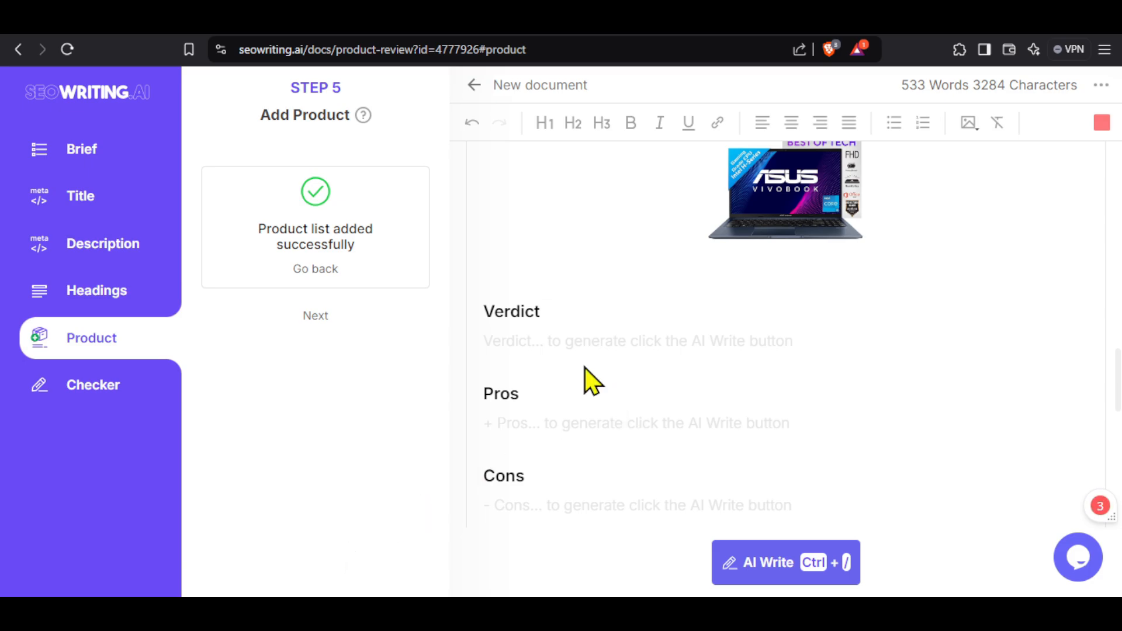
Step: Look through the inserted product block's Verdict, Pros, Cons and Specifications placeholders and continue to the Checker step
scroll(594, 325, down, 3)
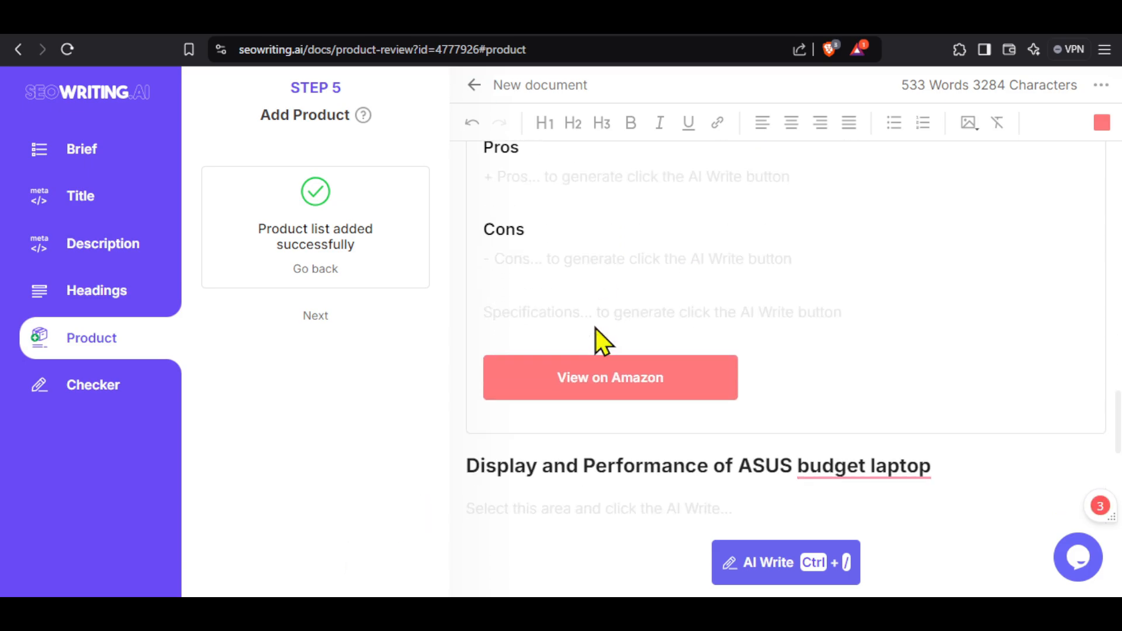
scroll(584, 474, down, 3)
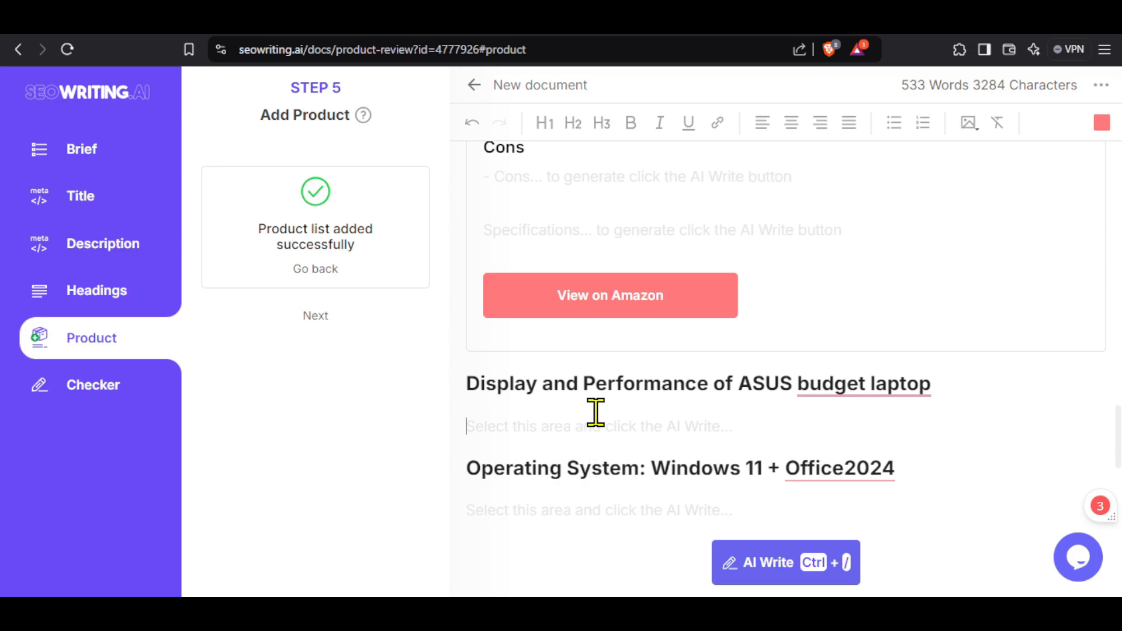
scroll(595, 412, up, 3)
scroll(596, 413, up, 1)
click(521, 339)
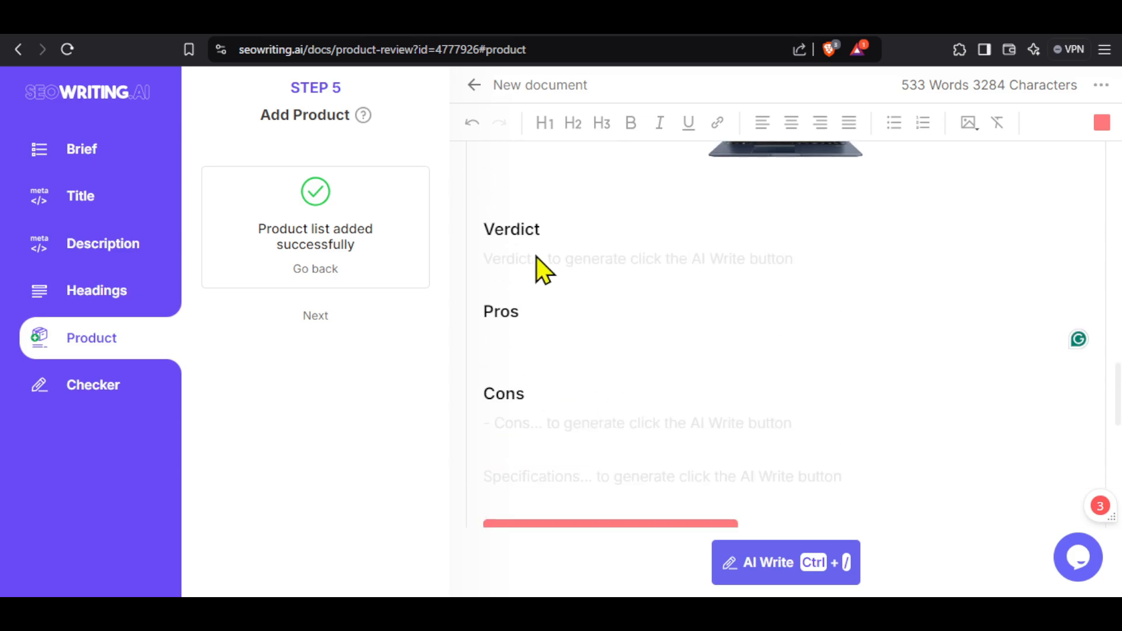
click(512, 424)
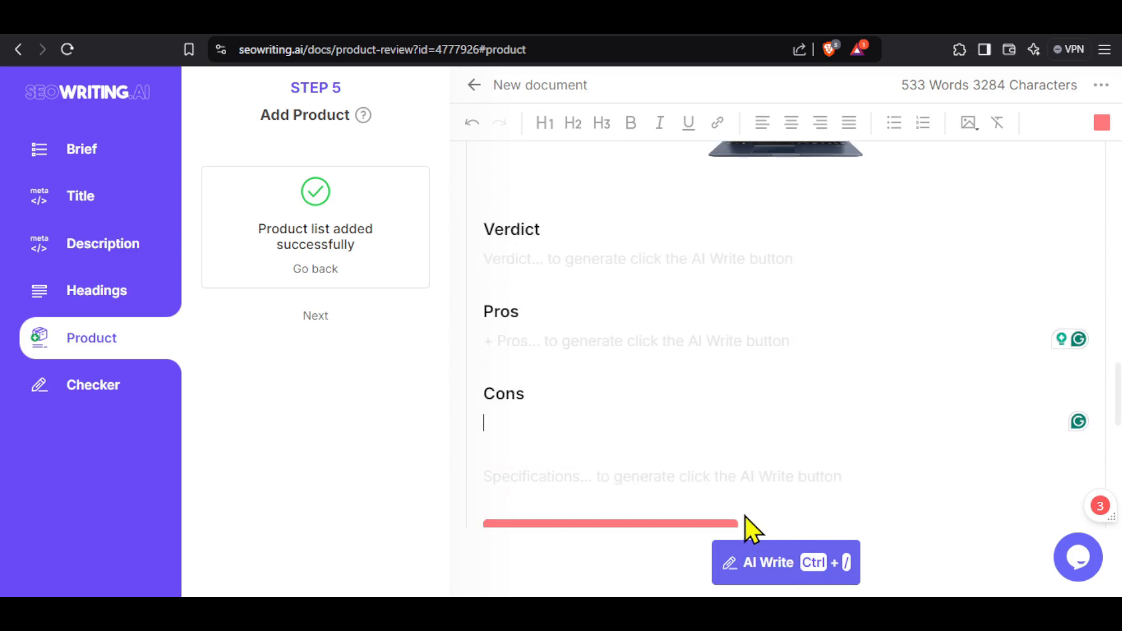
click(315, 320)
click(314, 318)
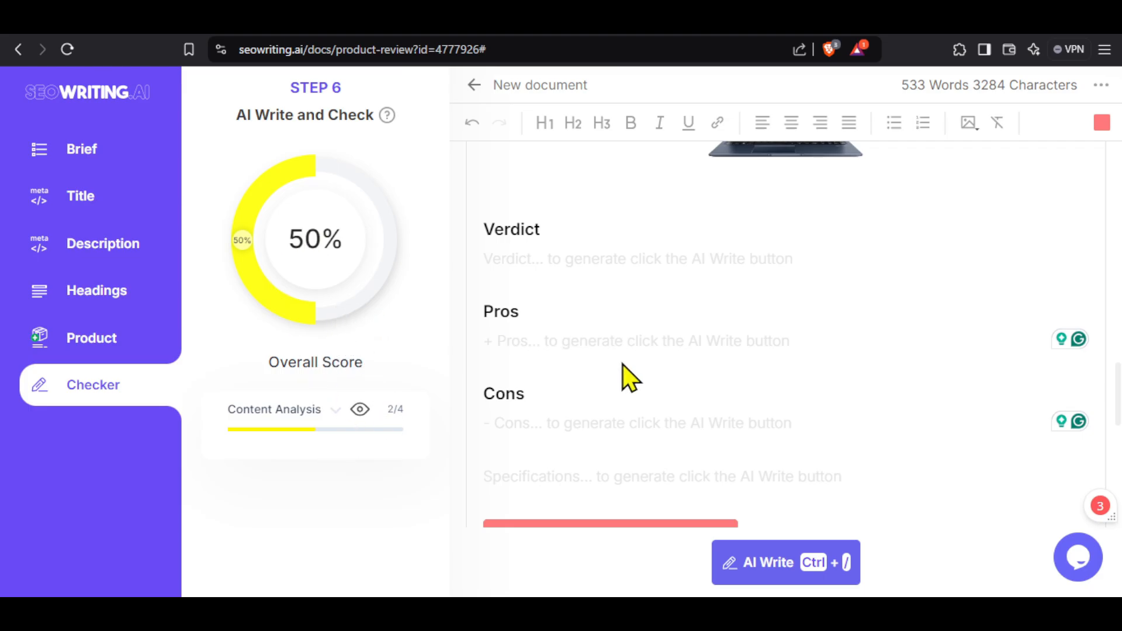
Step: Expand the Content Analysis details and check which article elements contain the main keyword
scroll(628, 374, up, 20)
scroll(634, 363, down, 20)
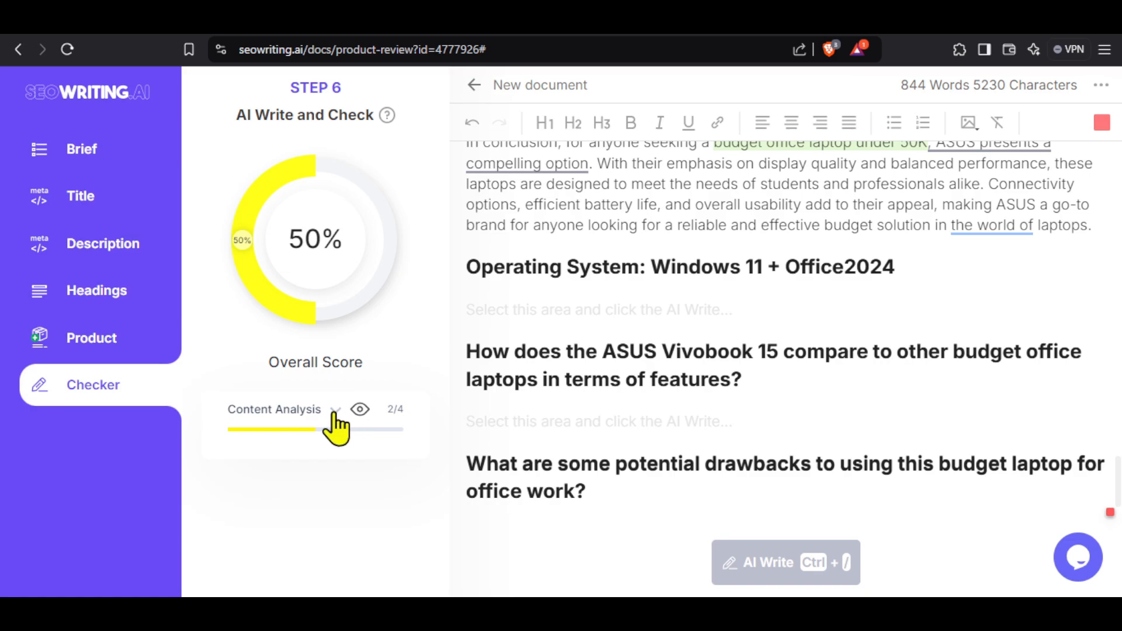
click(335, 411)
scroll(359, 511, down, 1)
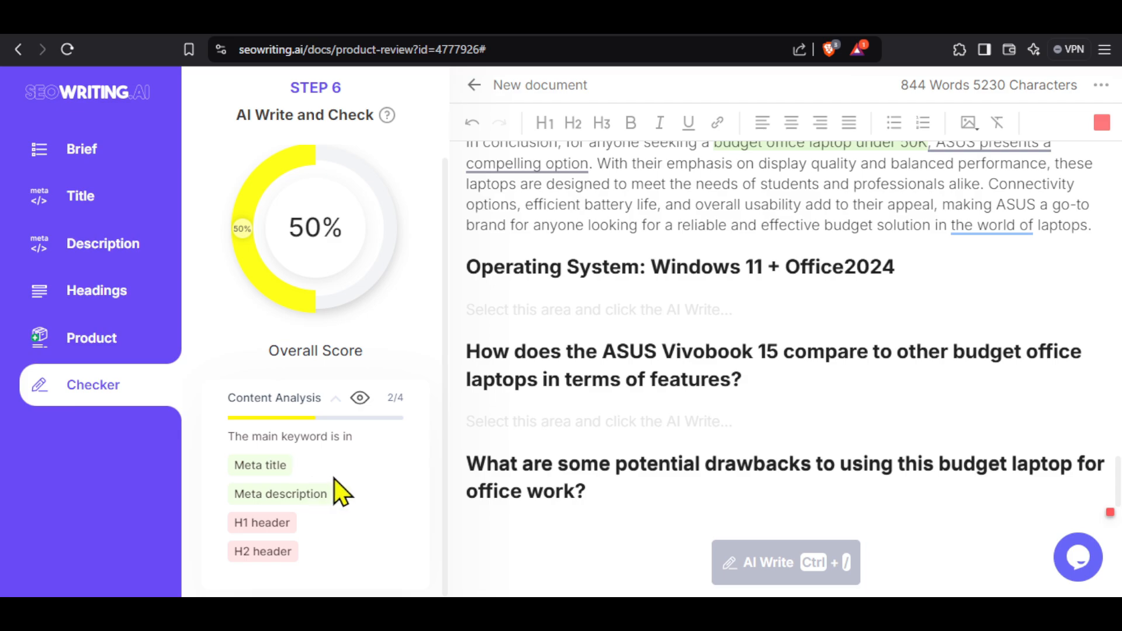
click(298, 494)
Step: Append ", Budget Office Laptop Under 50k" to the end of the article's H1 heading
click(581, 321)
text(,)
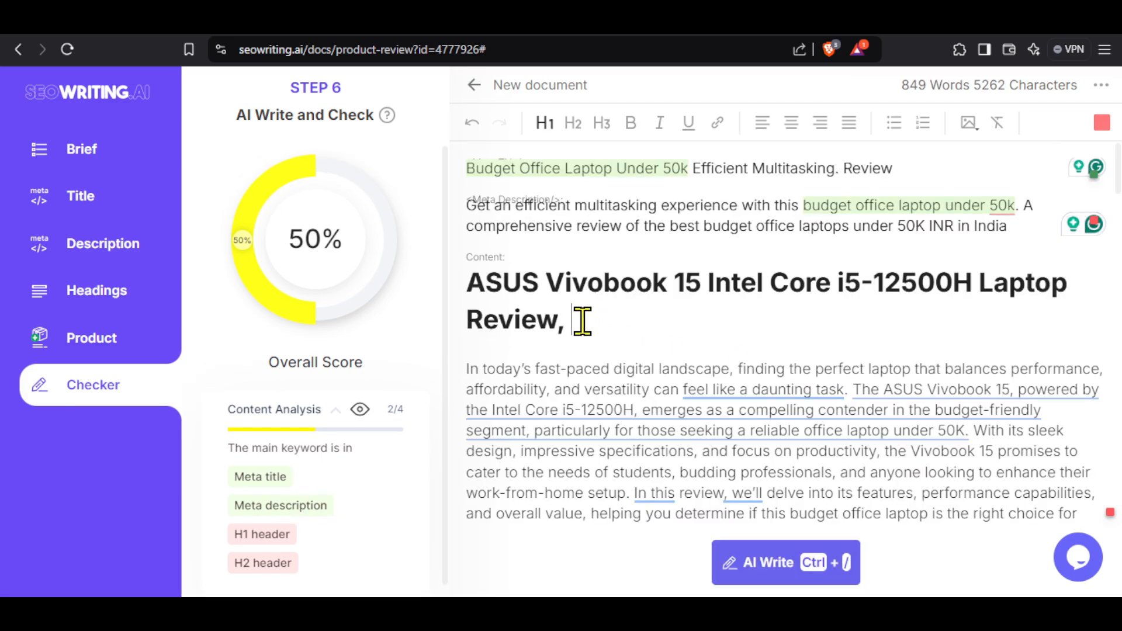
text(Budget Office Laptop Under 50k)
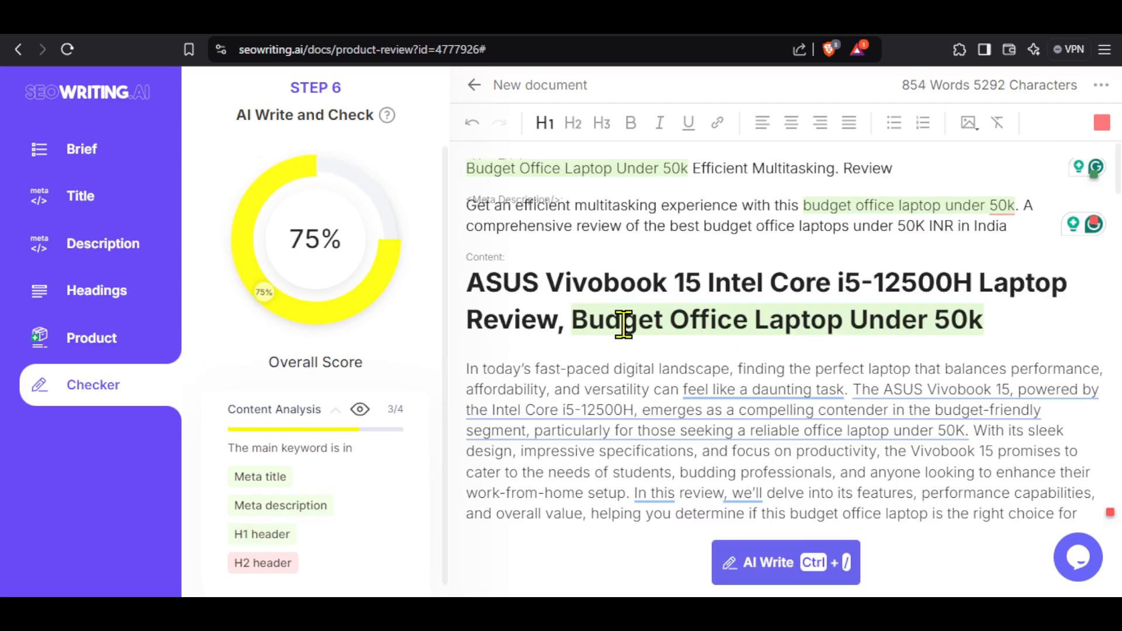
Step: Append ", Budget Office Laptop Under 50k" to the "Design of the ASUS Vivobook 15 X1502ZA" H2 heading
scroll(857, 381, down, 4)
click(891, 329)
text(,)
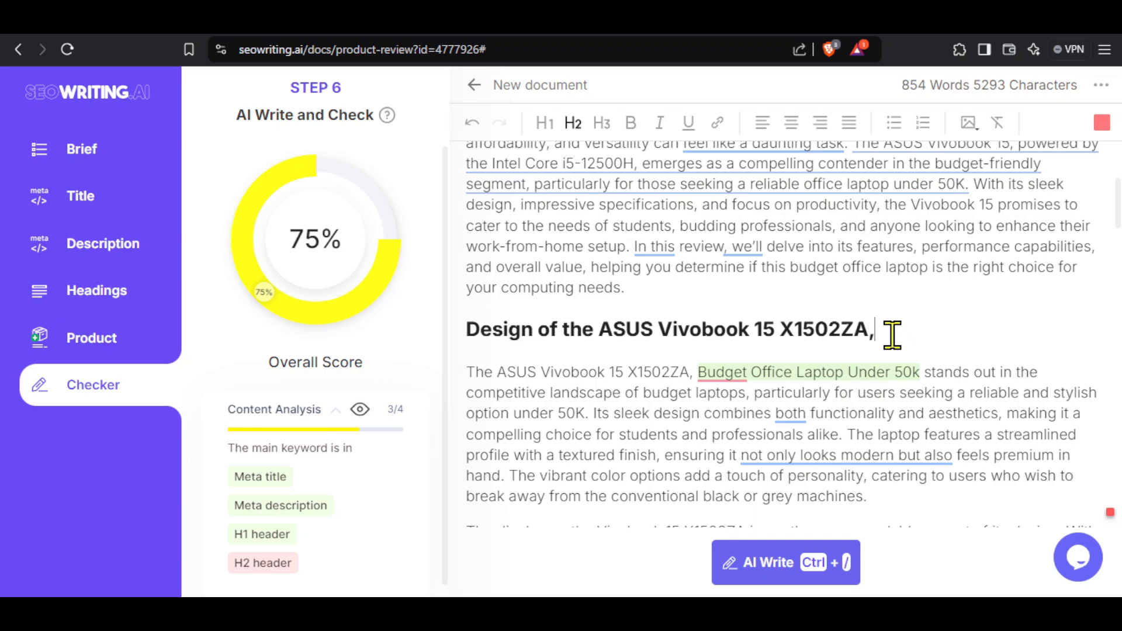
text(Budget Office Laptop Under 50k)
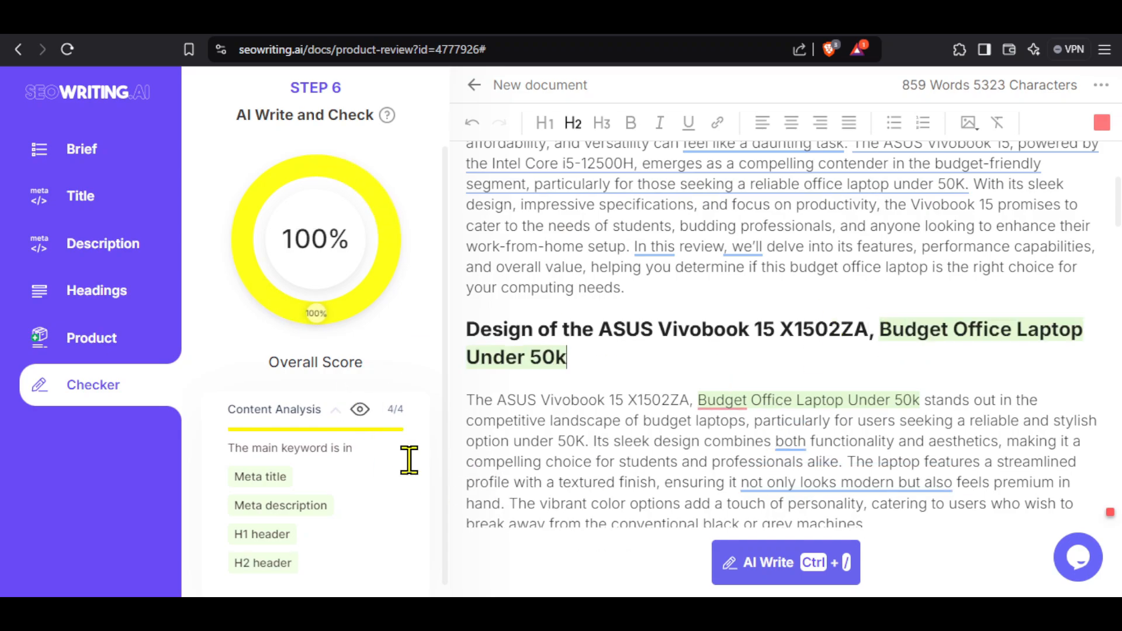
Step: Review the content analysis, the document's WordPress publishing and HTML download options, and the whole article
scroll(323, 456, down, 1)
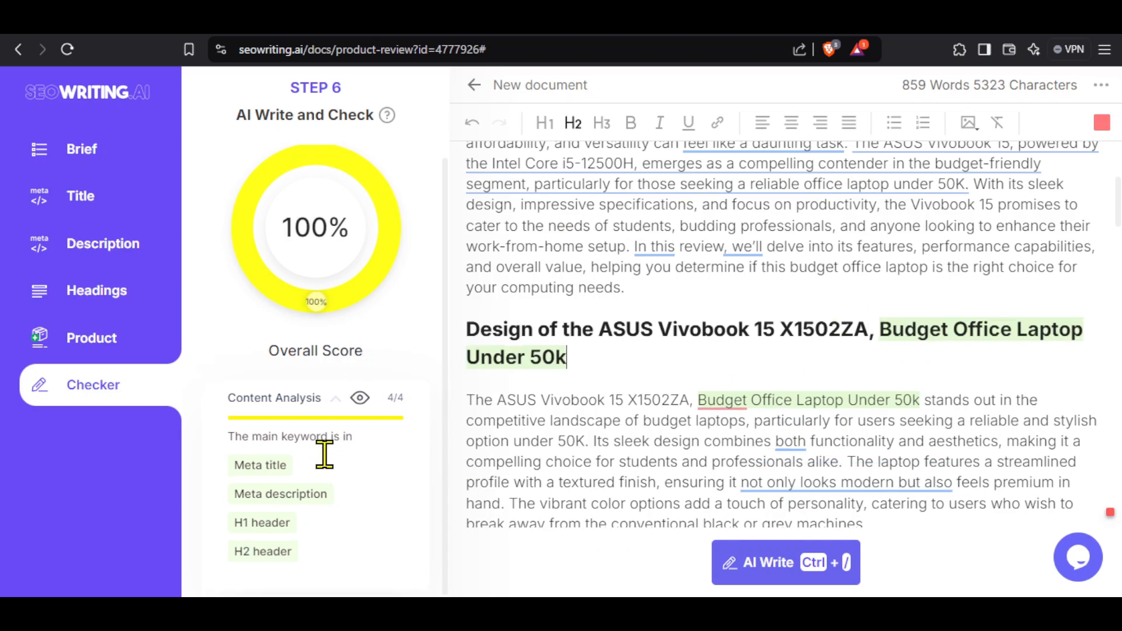
scroll(496, 246, up, 5)
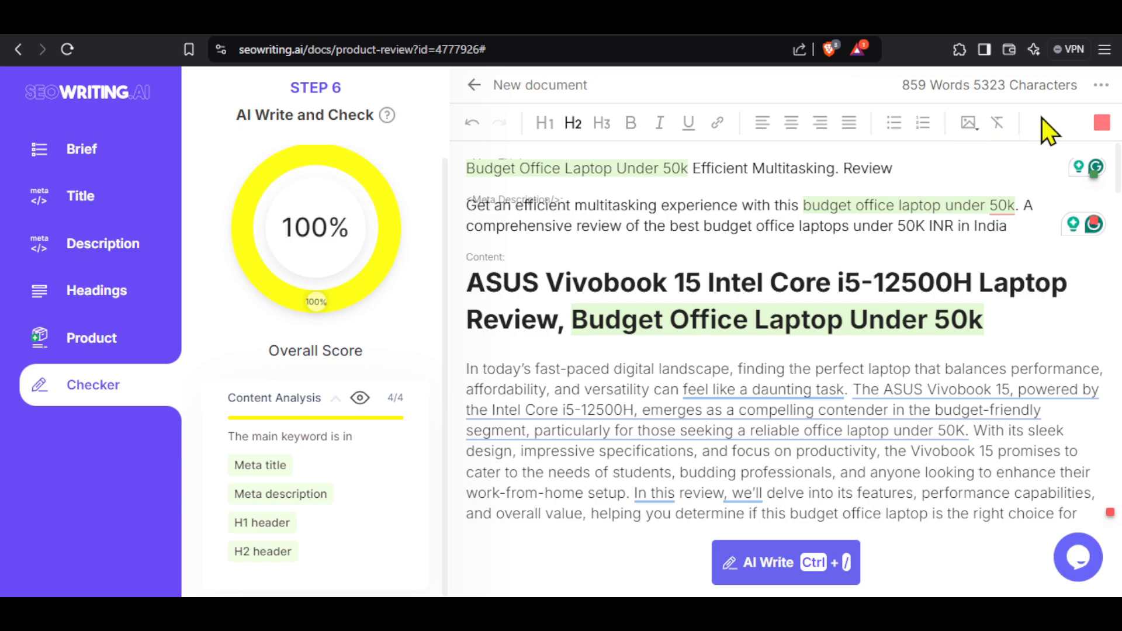
click(1101, 85)
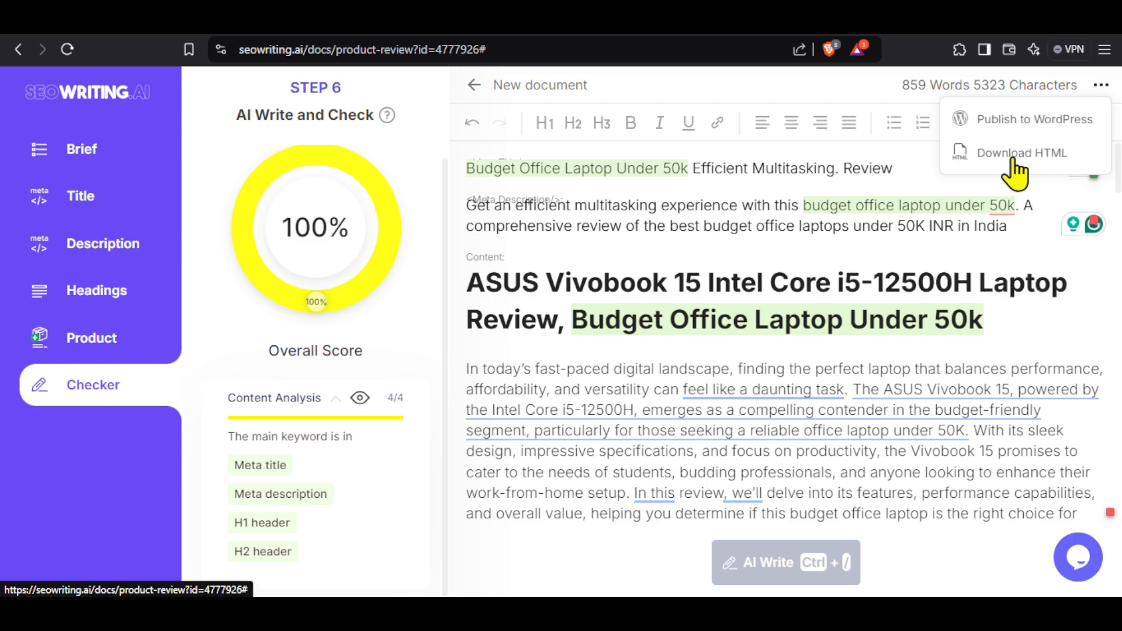
scroll(792, 413, down, 10)
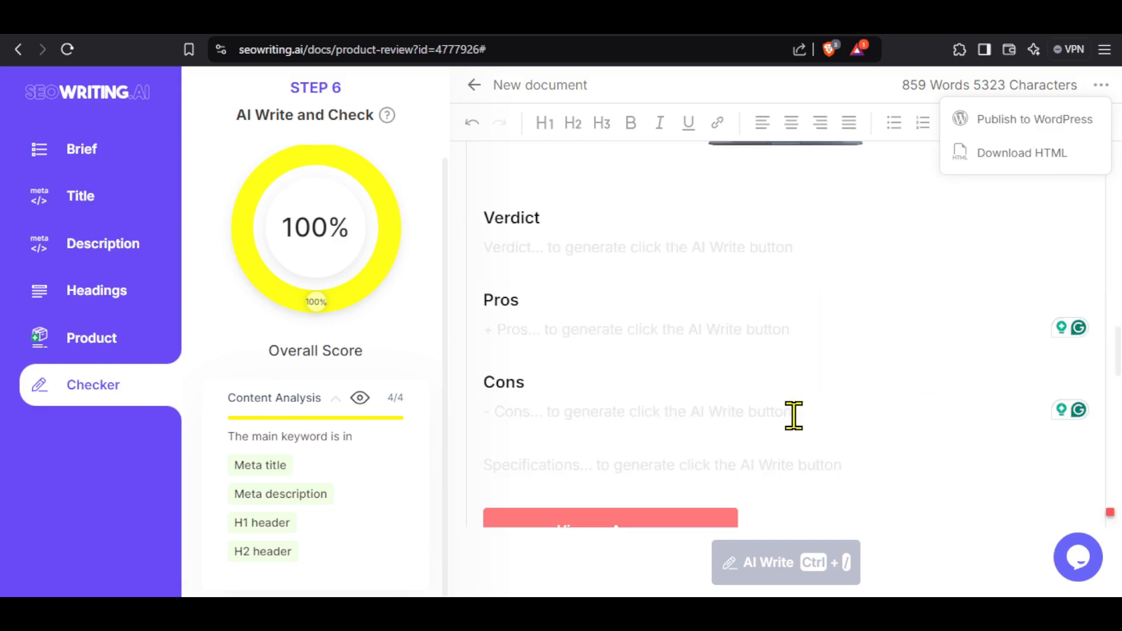
scroll(794, 415, down, 10)
scroll(793, 409, up, 15)
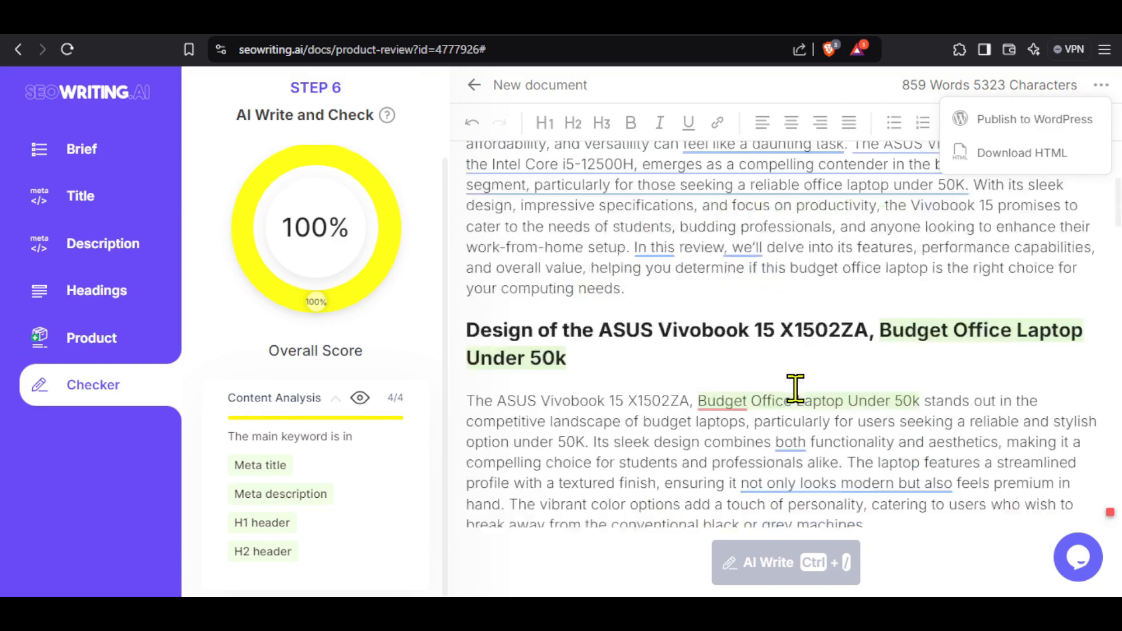
scroll(795, 389, up, 5)
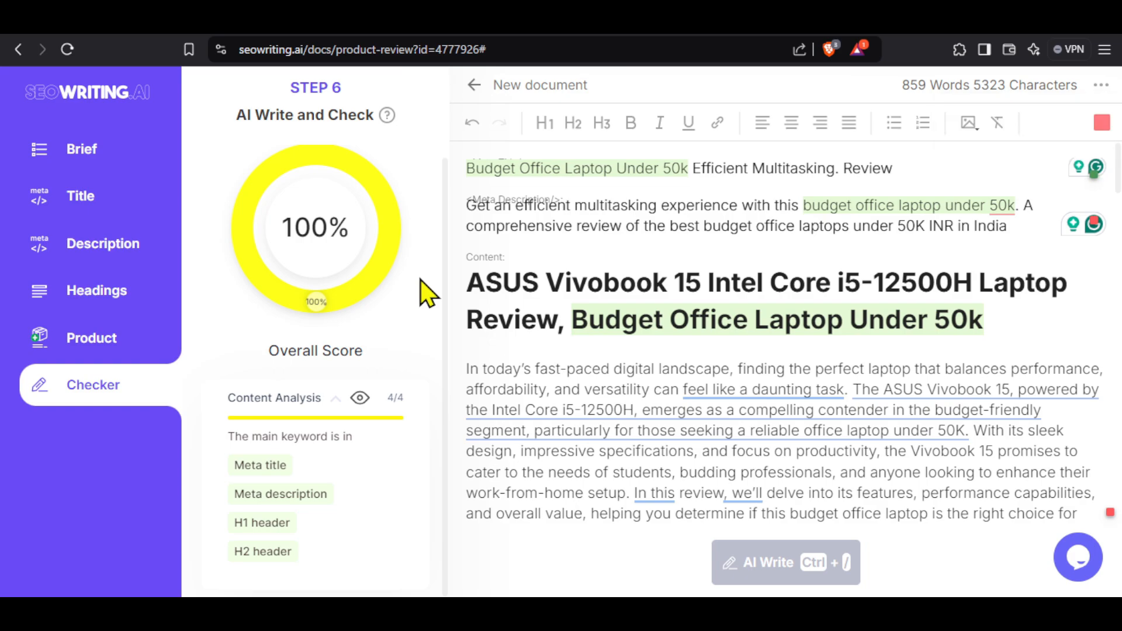
scroll(428, 294, up, 1)
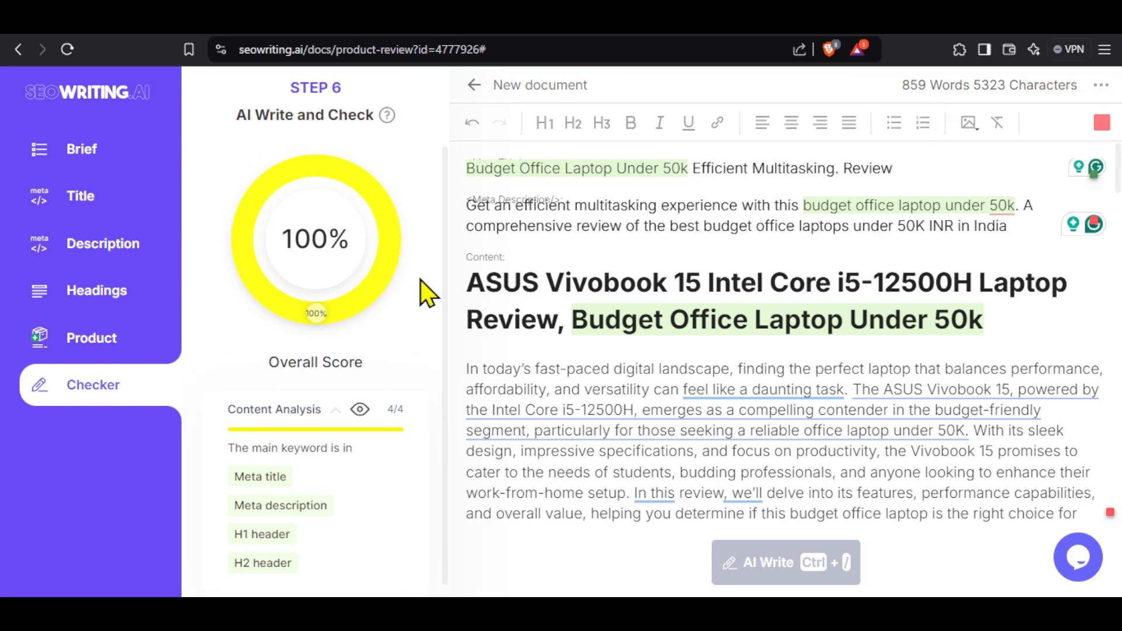
Step: Return to the dashboard, open the account's Billing page and show the upgrade plans
click(82, 96)
click(1073, 89)
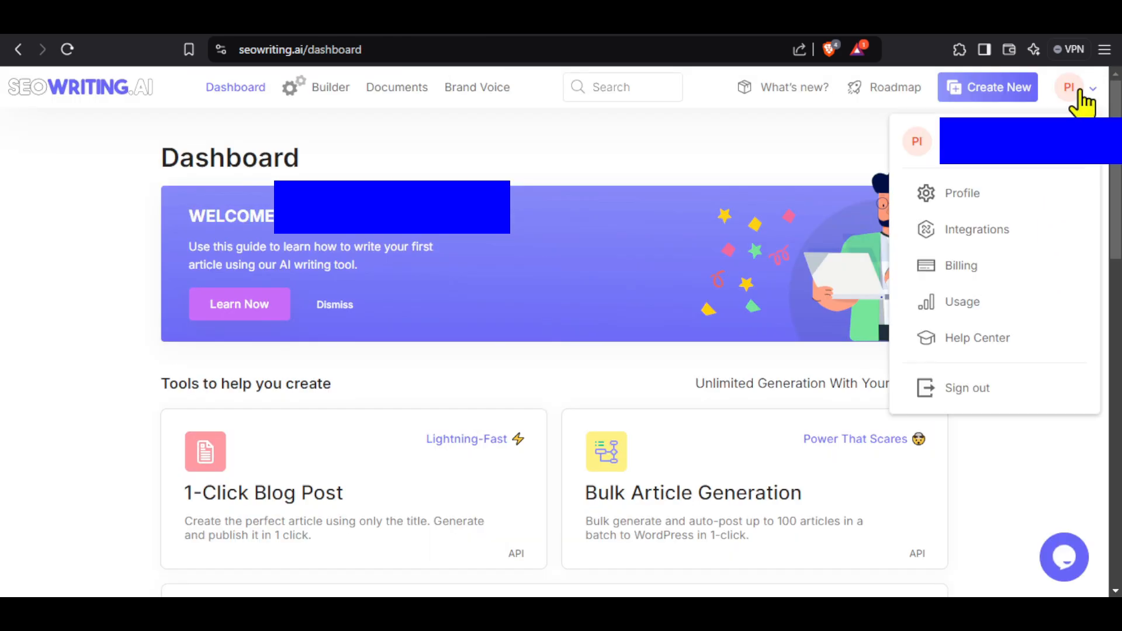
click(973, 267)
click(886, 358)
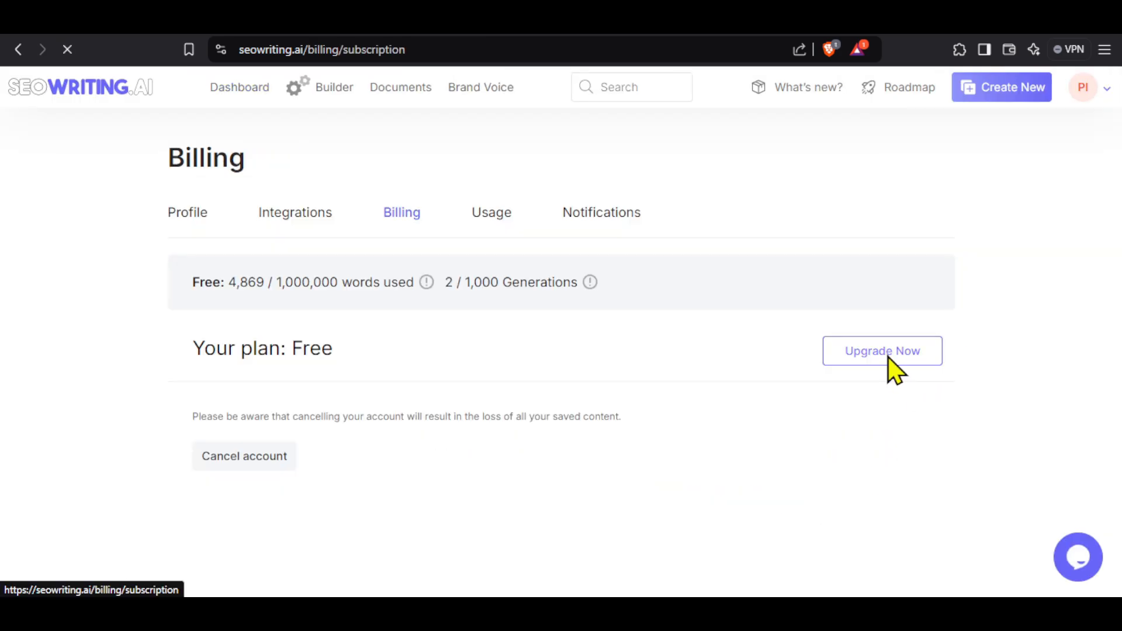
Step: Compare the features of the Free, Starter and Professional plans and their prices under monthly and yearly billing
scroll(886, 355, down, 3)
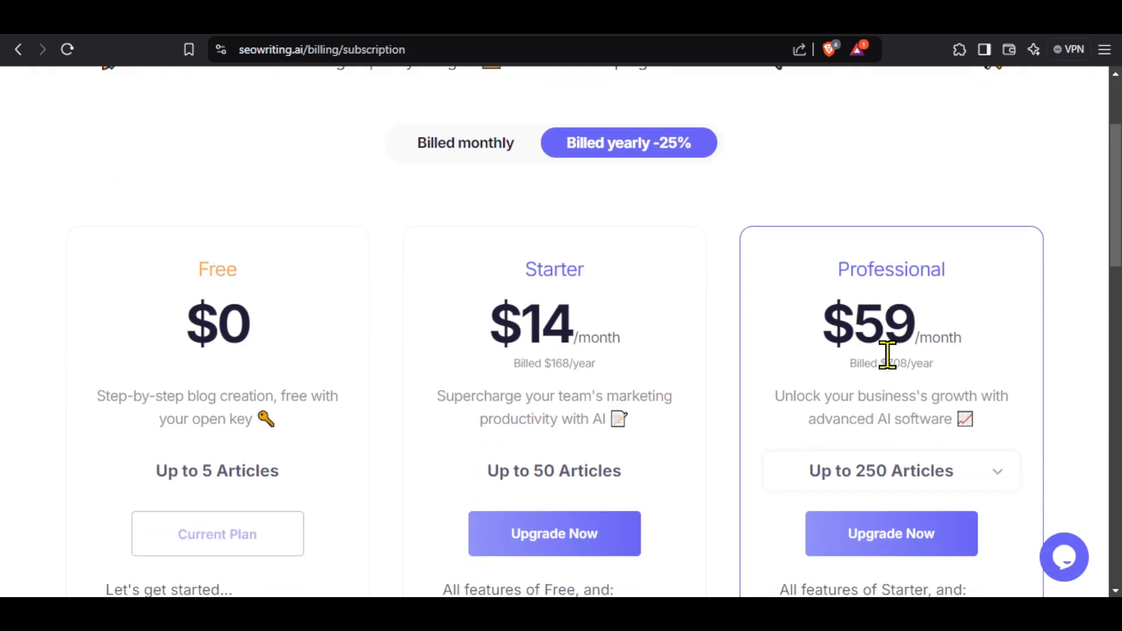
scroll(676, 380, down, 7)
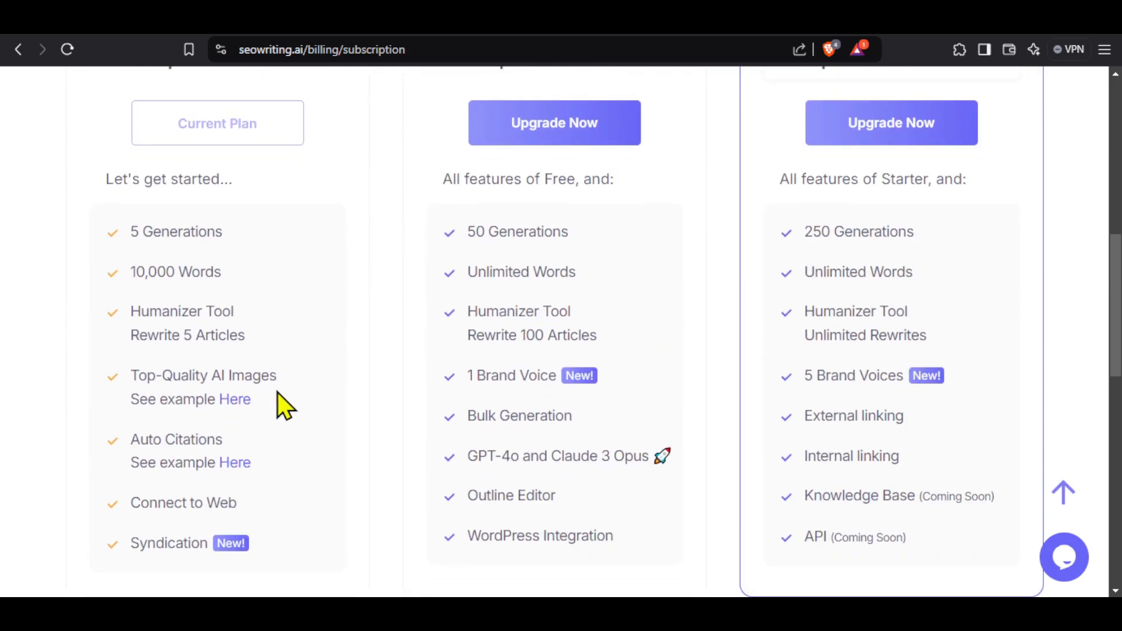
scroll(739, 431, up, 7)
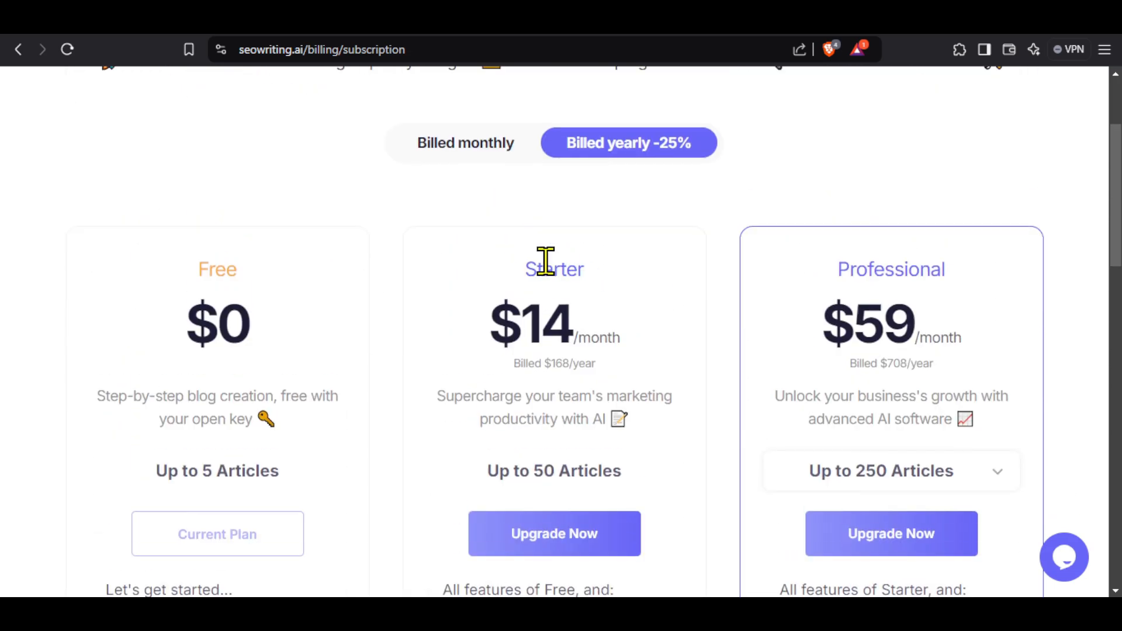
click(466, 146)
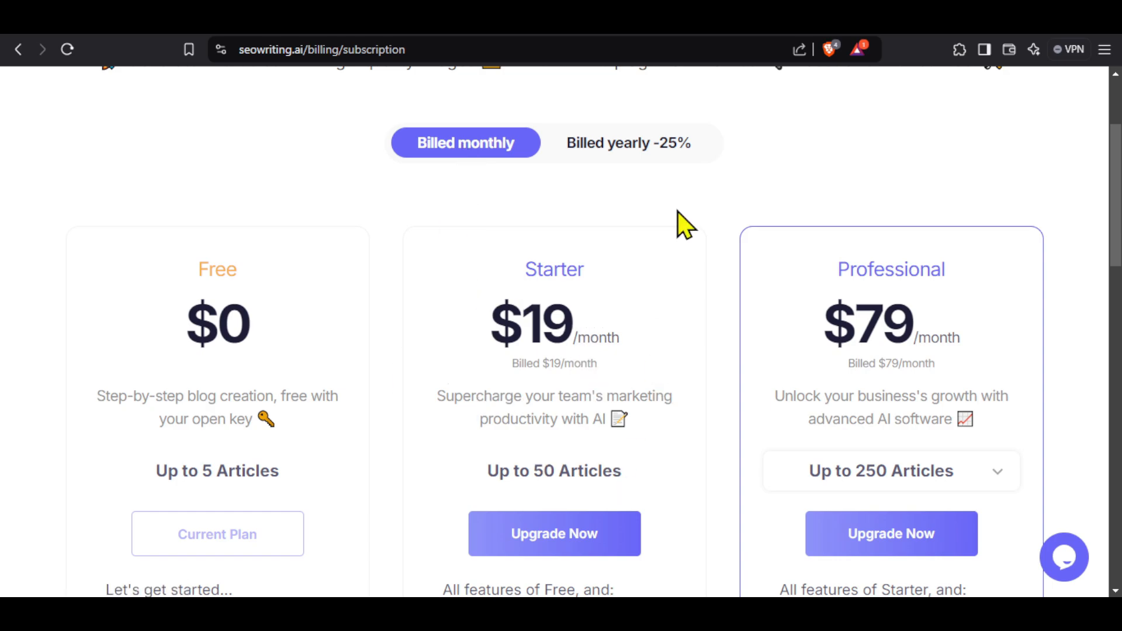
click(657, 157)
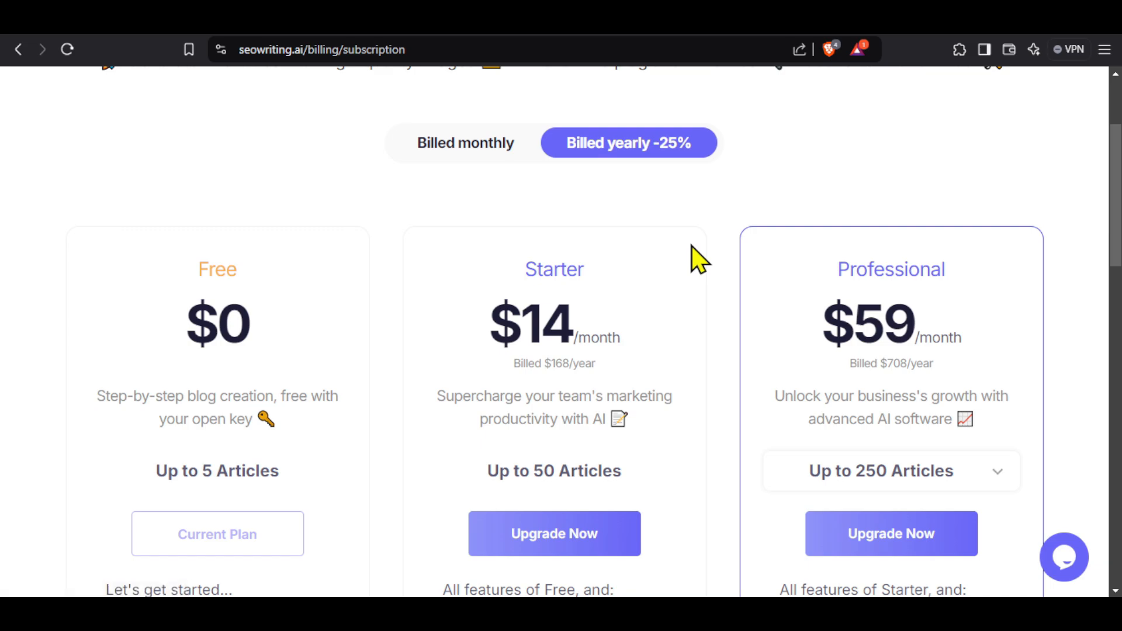
Step: Choose the yearly Starter plan, apply the coupon code AITIPS at checkout and check the discount
scroll(695, 259, down, 3)
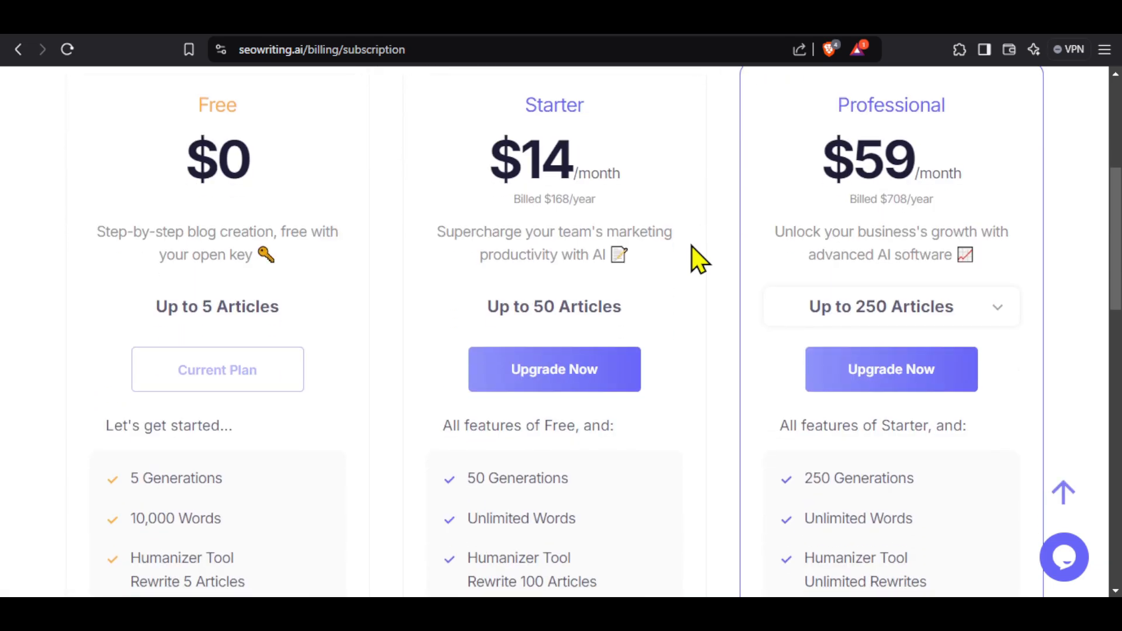
click(534, 375)
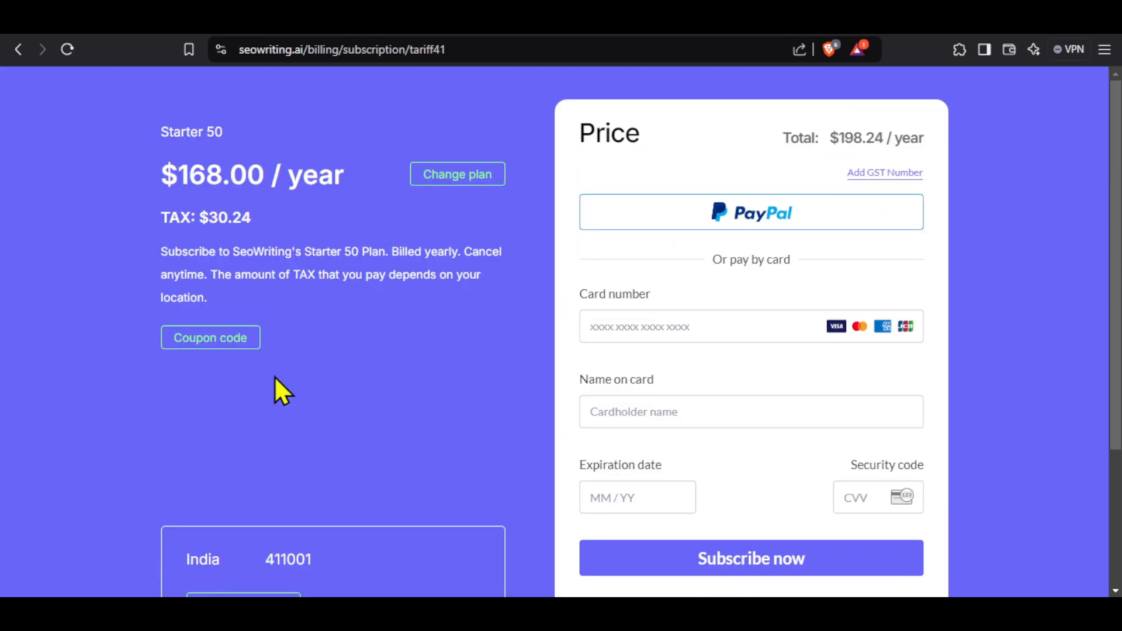
click(248, 344)
text(AITIPS)
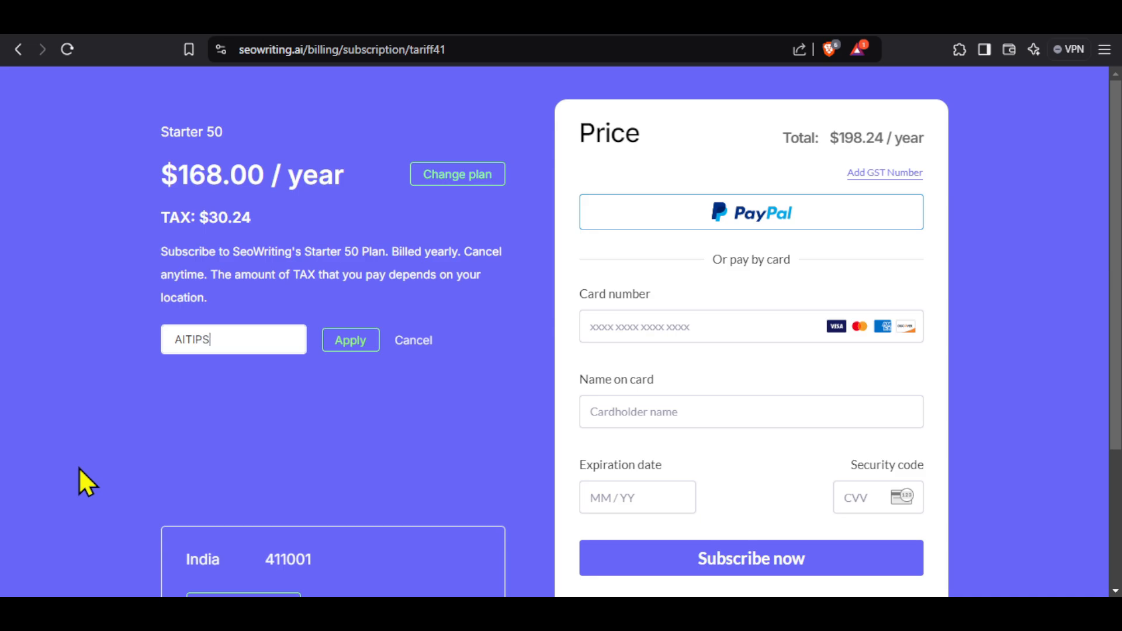
click(351, 341)
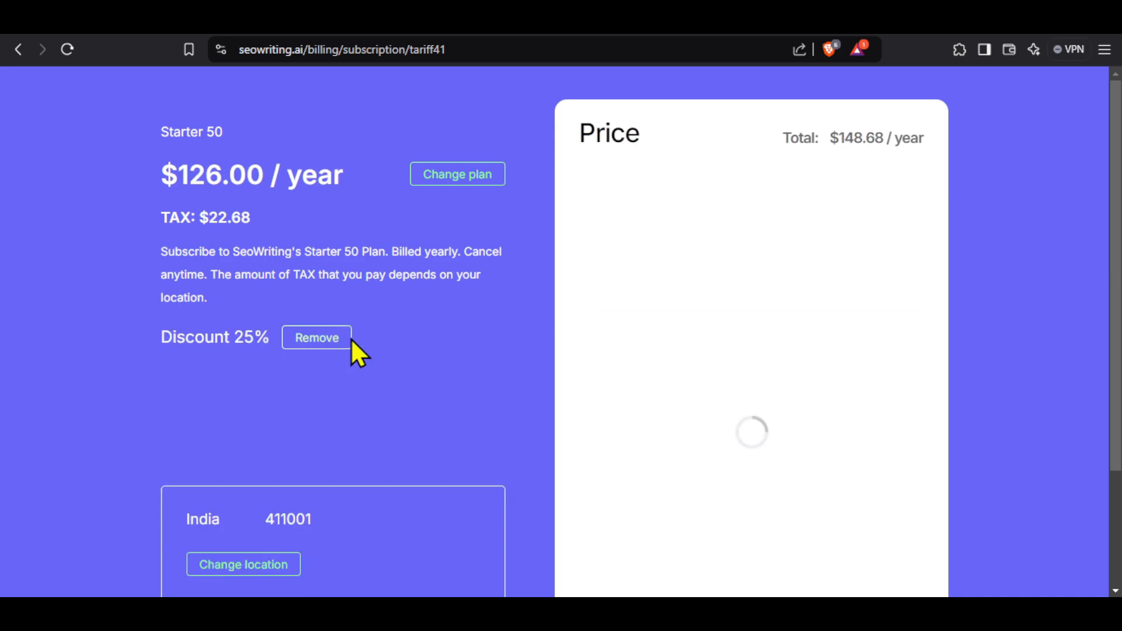
drag(138, 351, 269, 348)
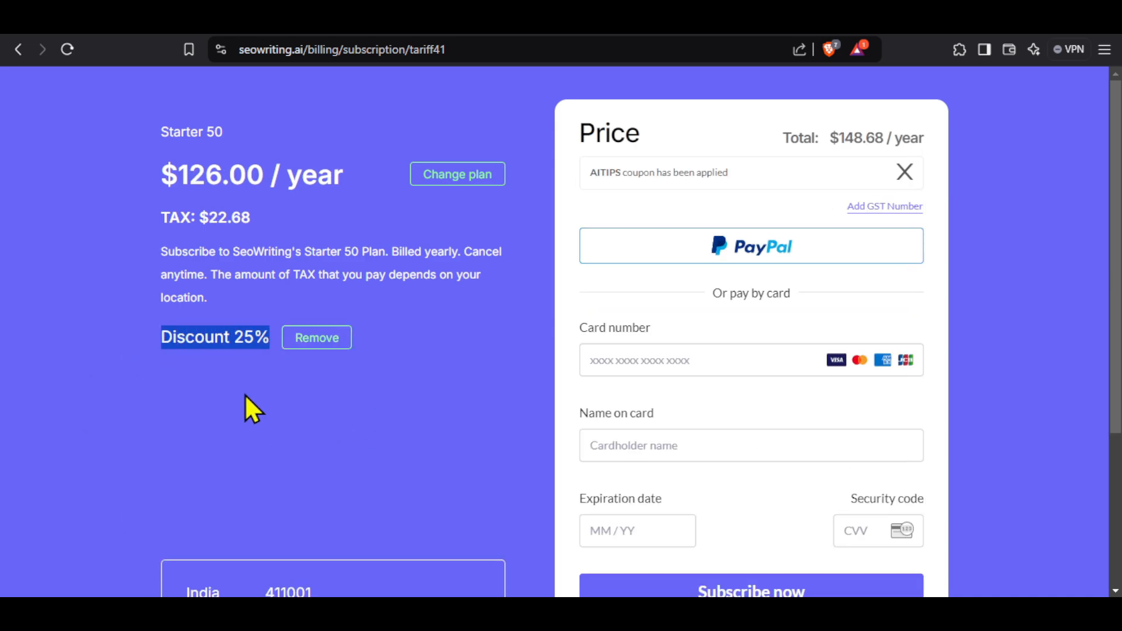
click(364, 437)
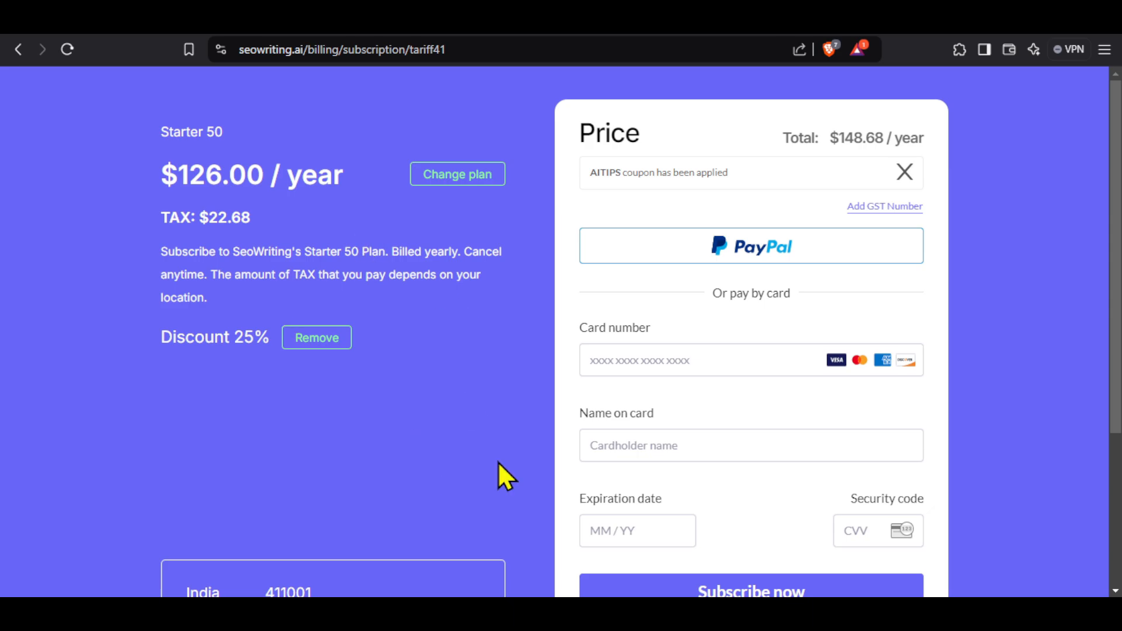